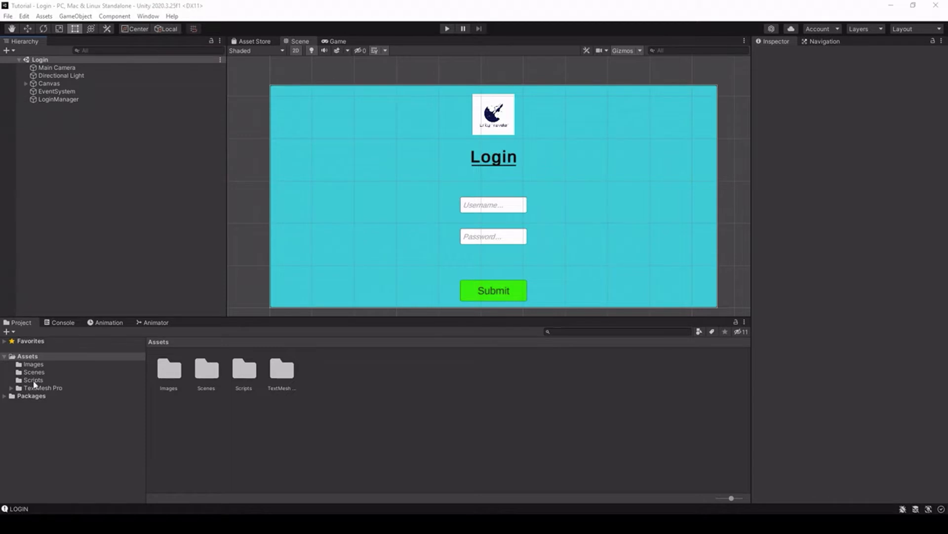
- Close the Asset Store tab docked beside the Scene view
left_click(175, 243)
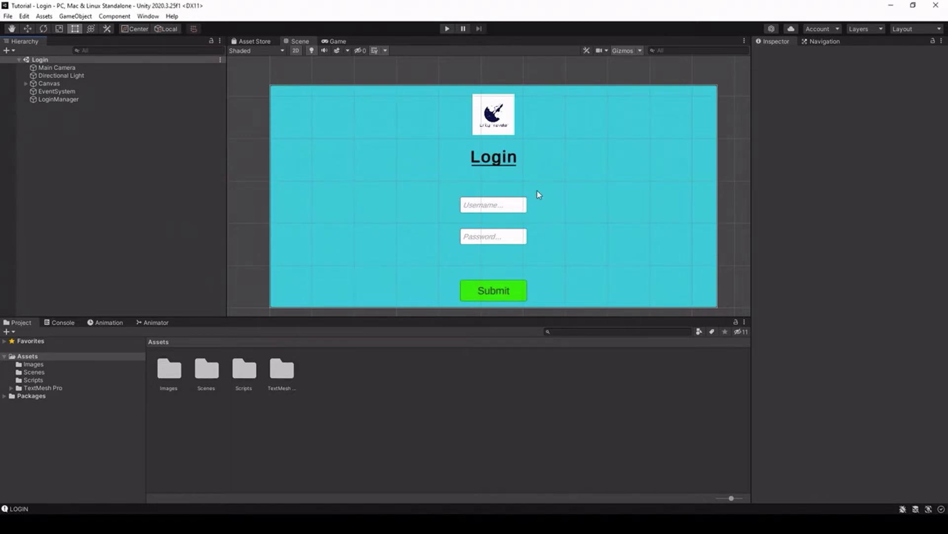
right_click(265, 40)
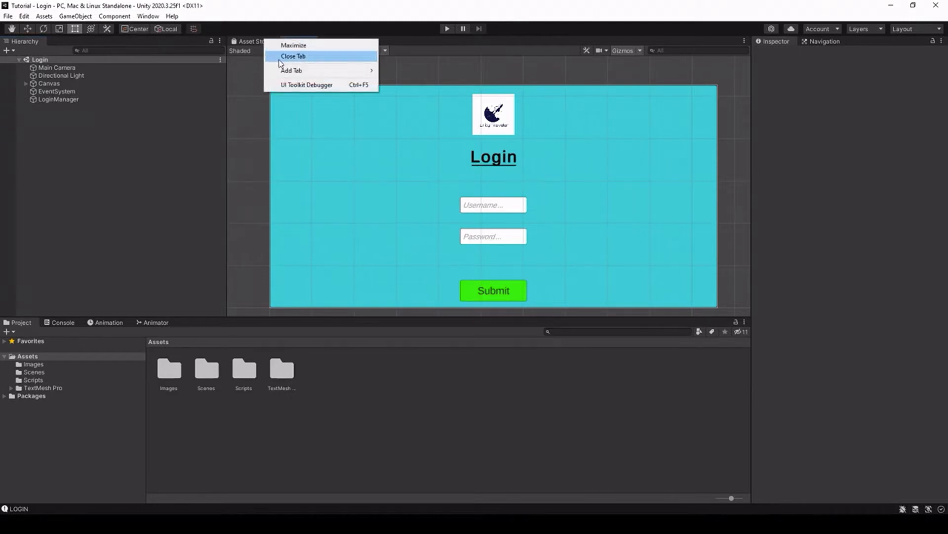
left_click(279, 57)
- Open the Unity Asset Store website in the browser and bring its window into view
left_click(148, 17)
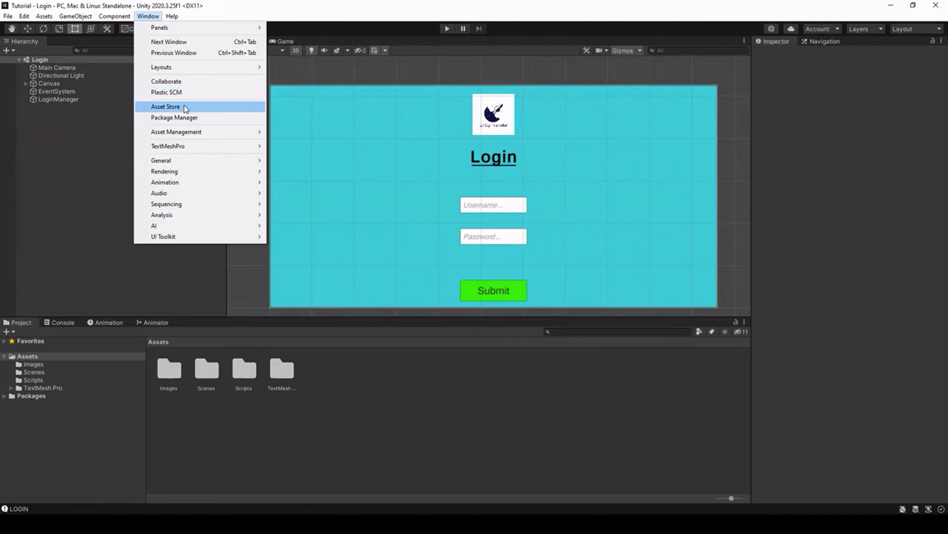
left_click(166, 107)
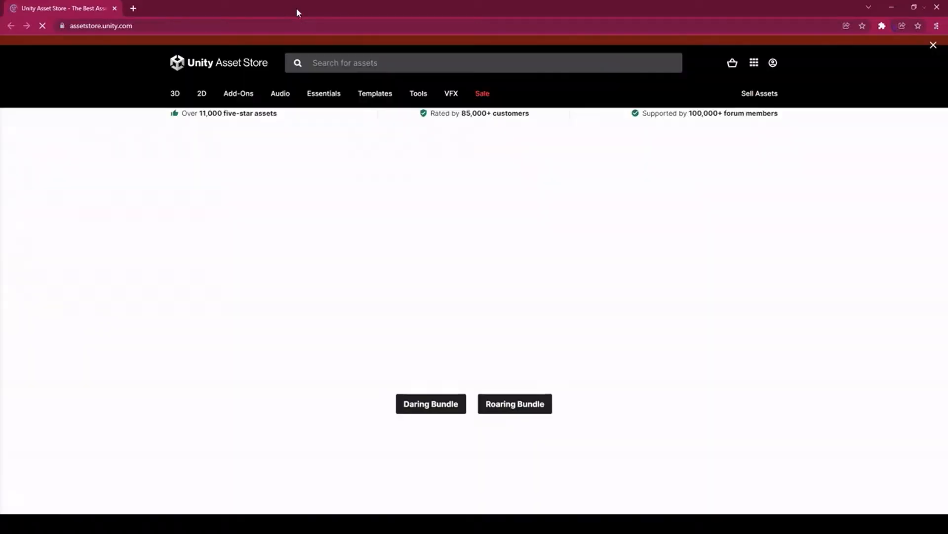
left_click_drag(297, 11, 0, 190)
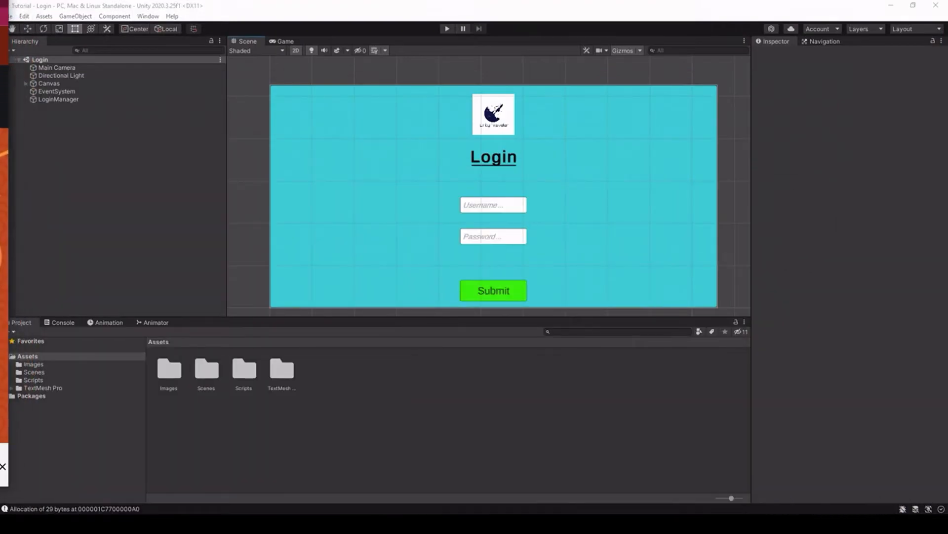
left_click(792, 121)
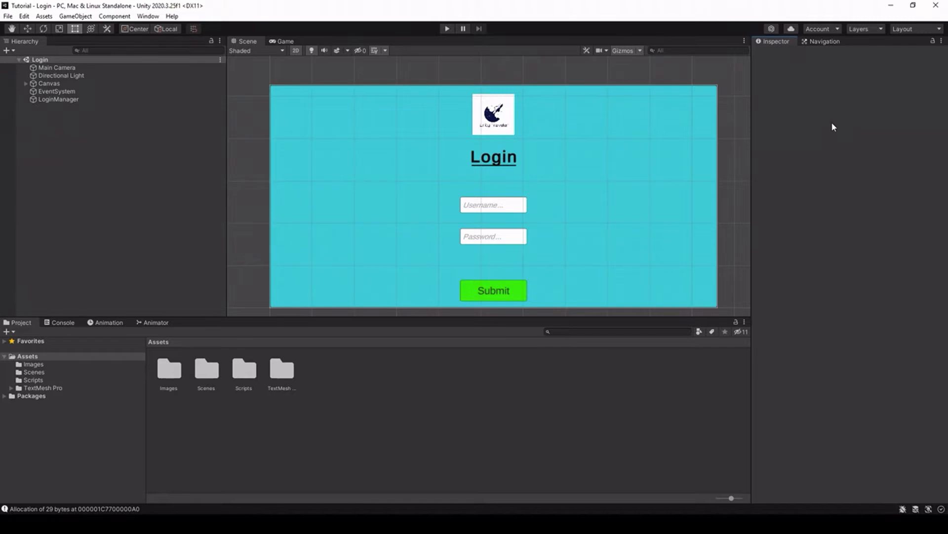
left_click_drag(0, 64, 725, 1)
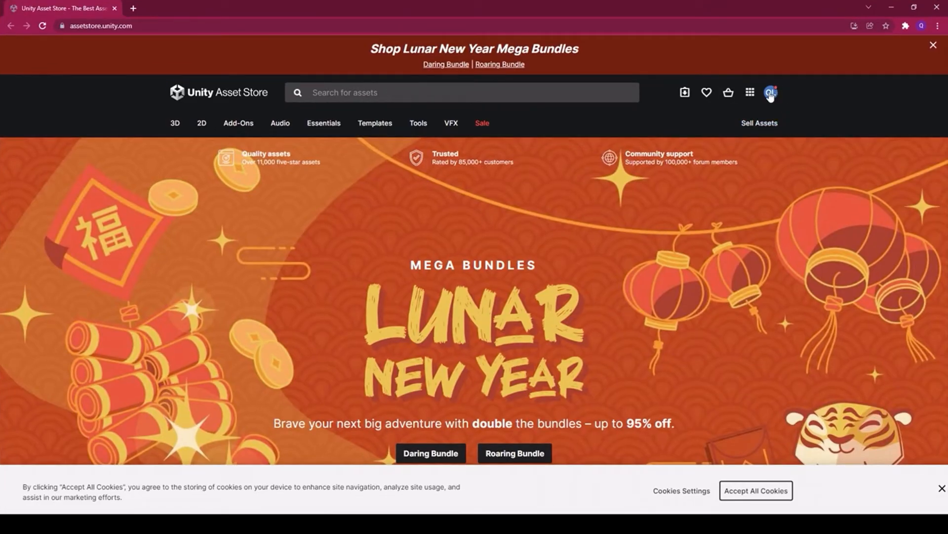
- Search the Asset Store for "UI" and restrict the results to free assets
left_click(514, 96)
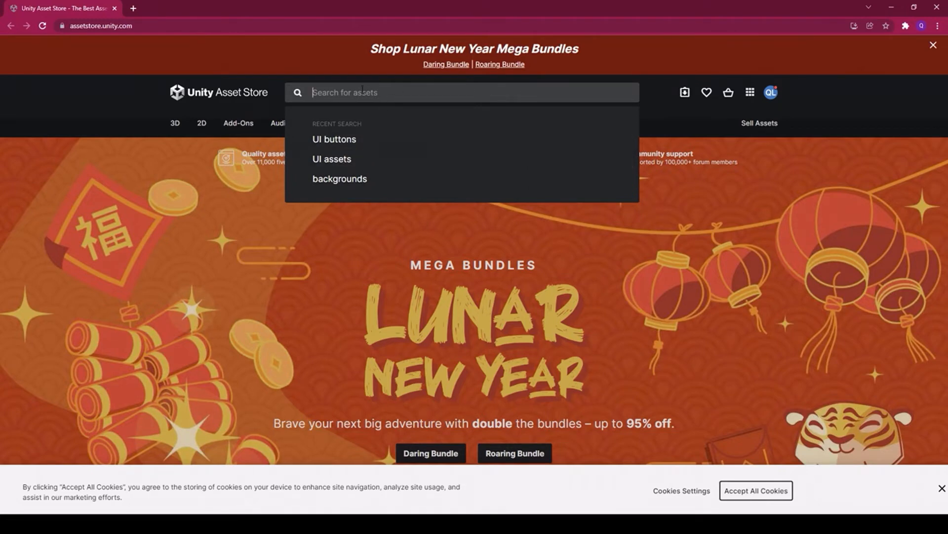
type("UI")
key("Return")
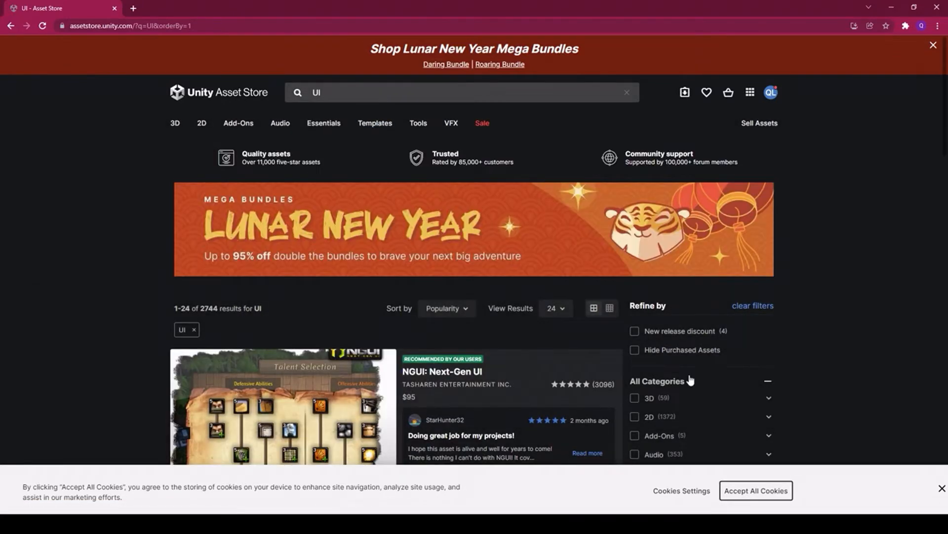
scroll(686, 375, "down", 3)
scroll(647, 428, "down", 1)
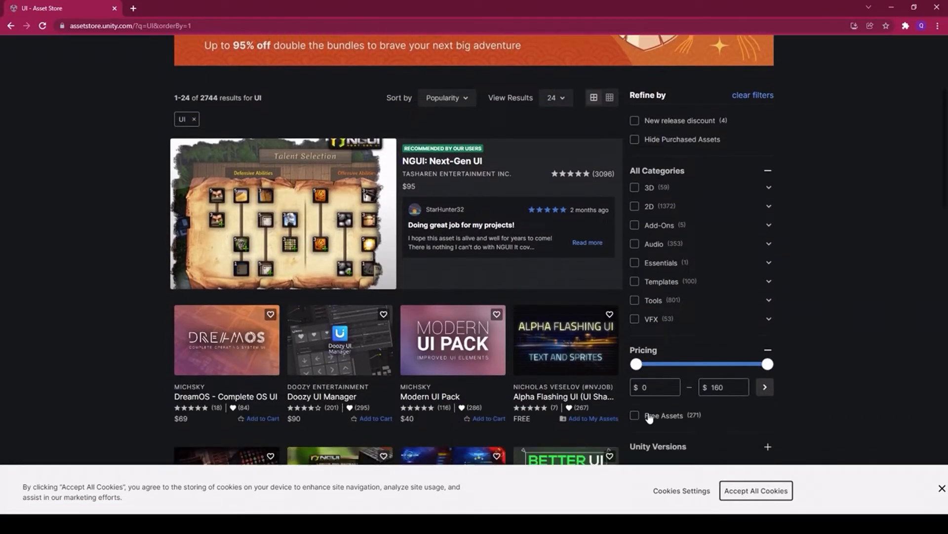
left_click(648, 416)
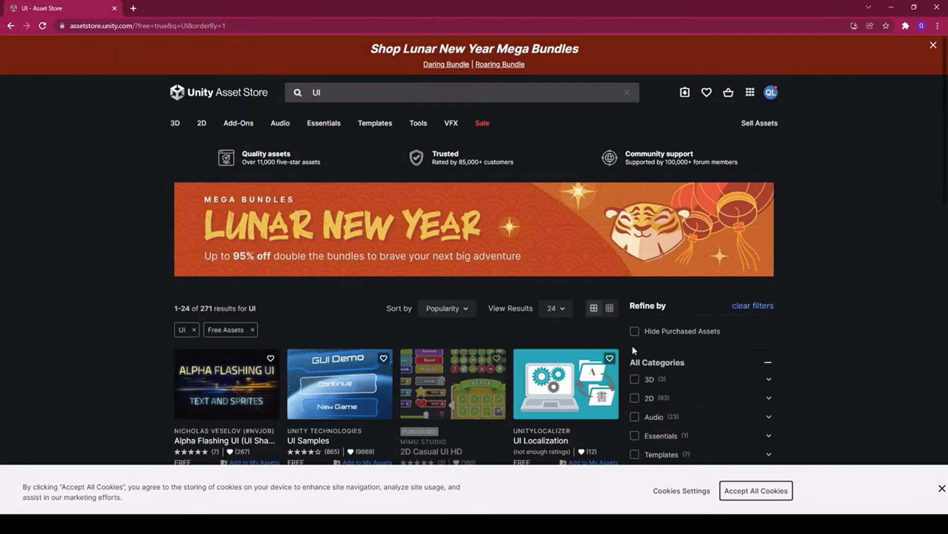
- Open the 2D Casual UI HD asset page and examine its preview and its Open in Unity option
scroll(632, 349, "down", 1)
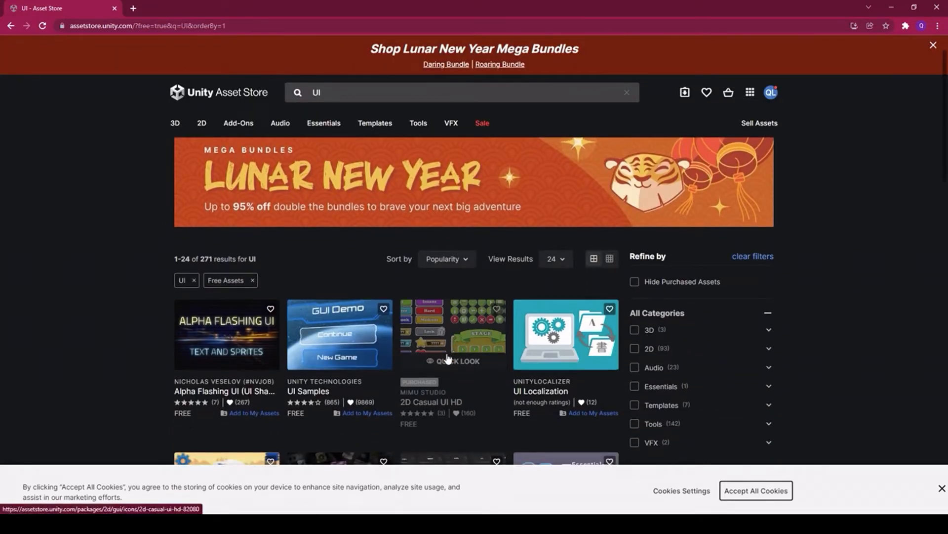
left_click(445, 343)
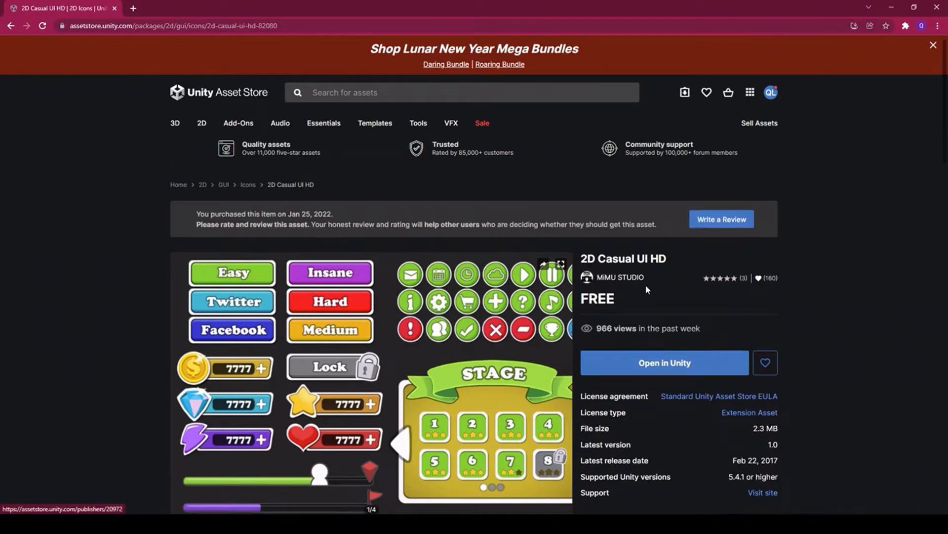
scroll(658, 306, "down", 1)
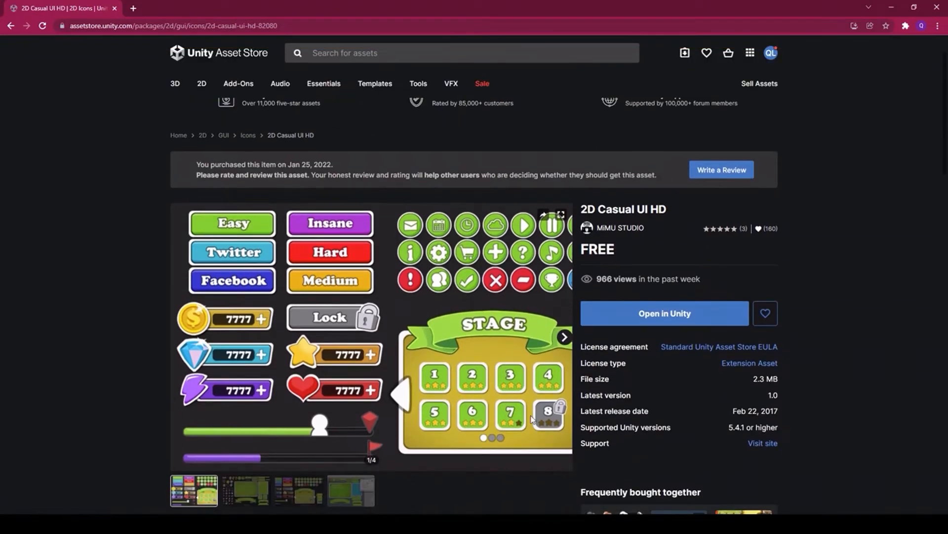
left_click(660, 310)
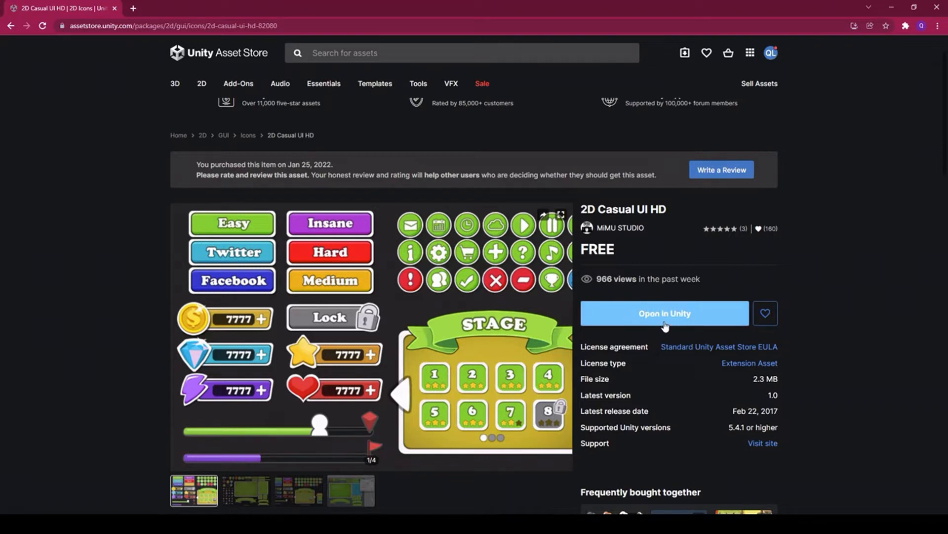
scroll(666, 326, "up", 1)
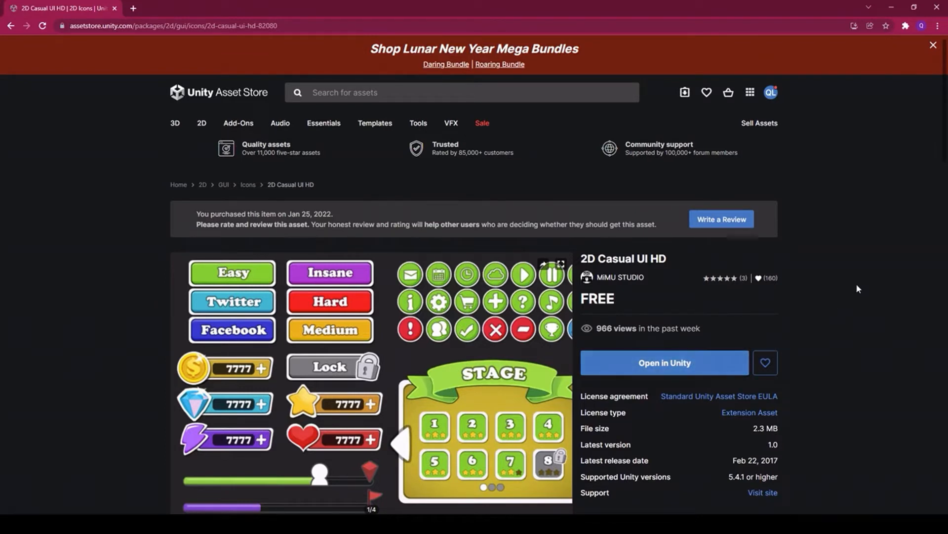
- Search the Asset Store for "backgrounds" and restrict the results to free assets
left_click(385, 90)
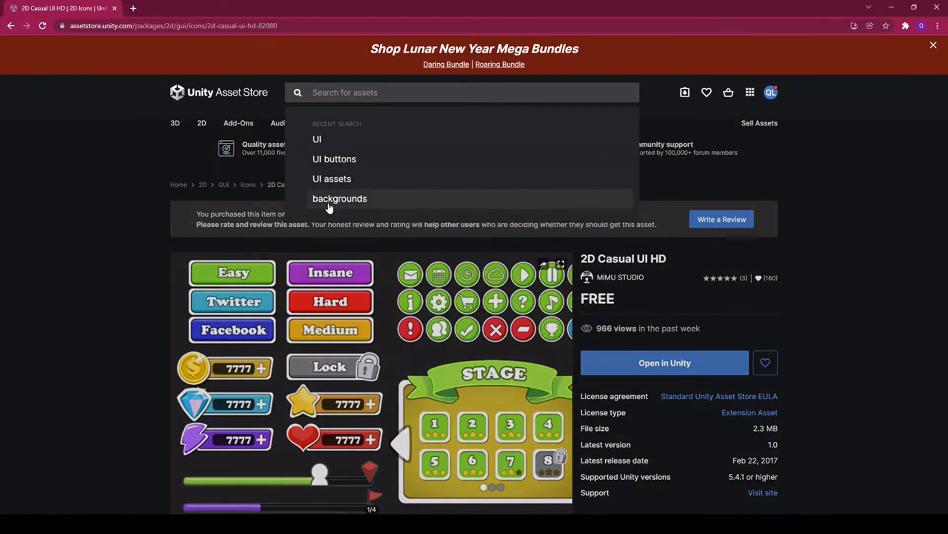
left_click(330, 207)
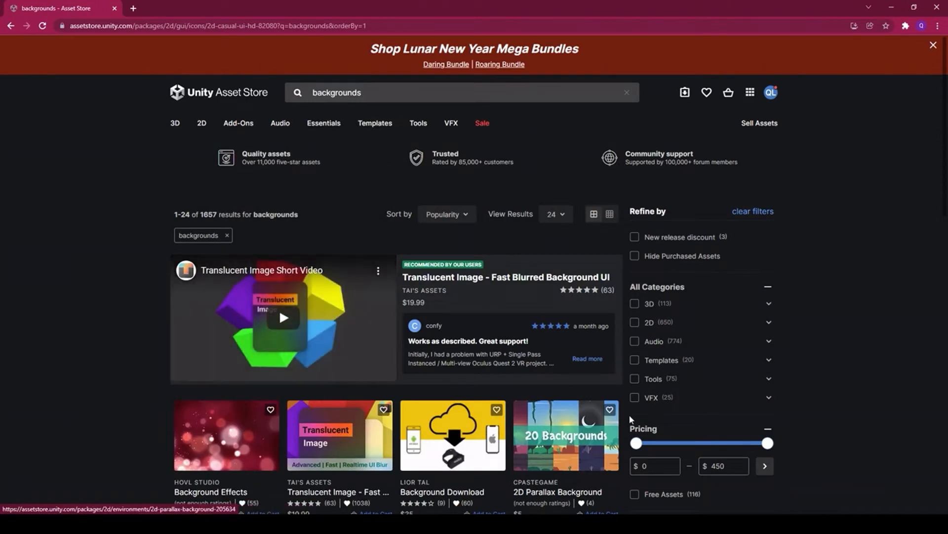
scroll(631, 419, "down", 2)
scroll(642, 389, "up", 1)
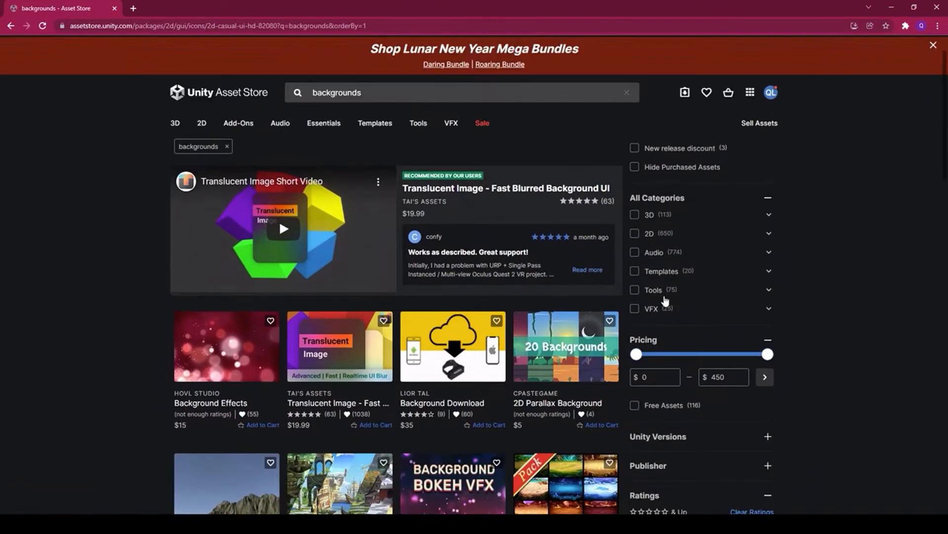
scroll(672, 307, "up", 1)
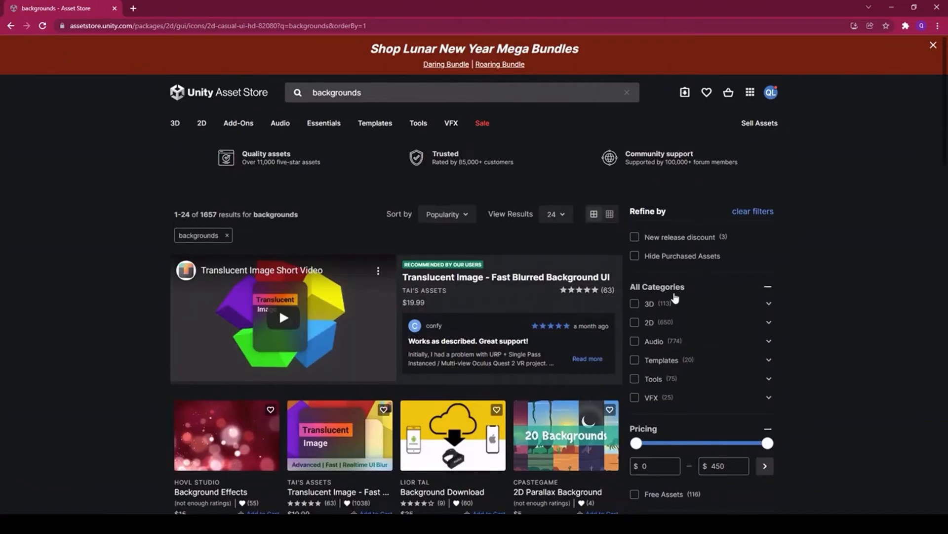
scroll(716, 308, "down", 2)
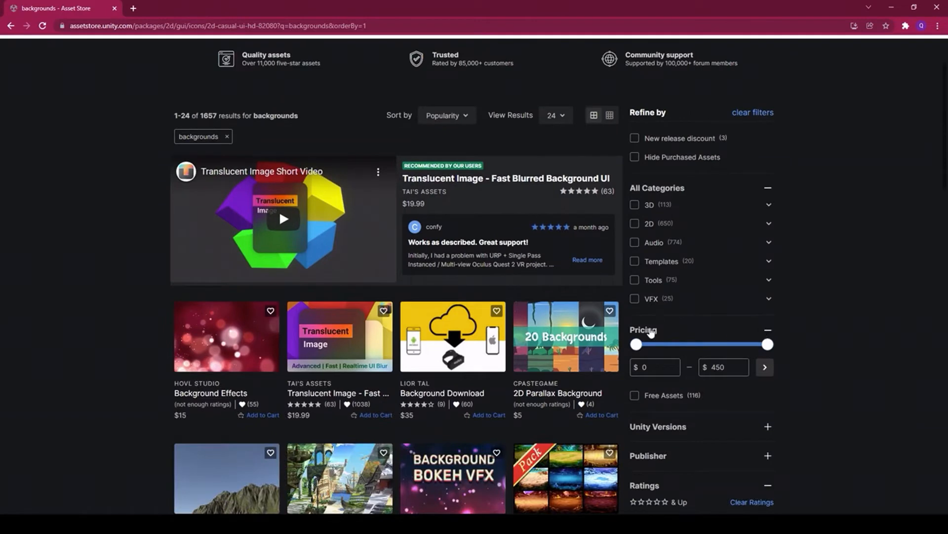
left_click(634, 395)
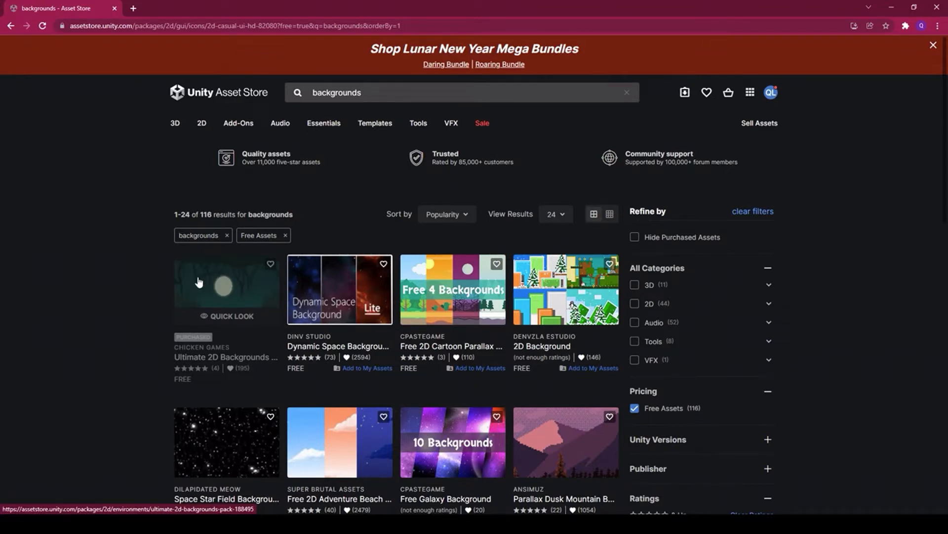
- Examine the Ultimate 2D Backgrounds Pack asset page, and close the browser to return to Unity
left_click(235, 269)
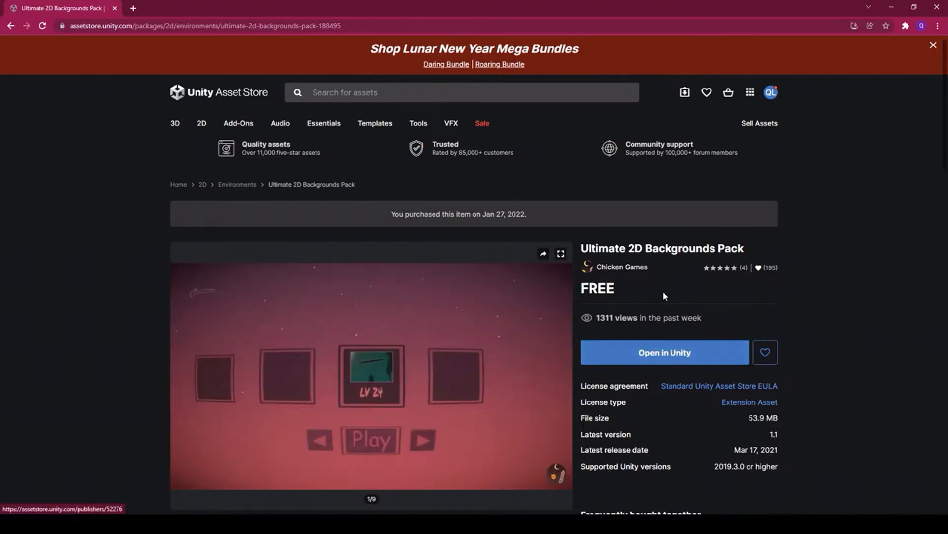
scroll(665, 352, "down", 1)
scroll(670, 320, "up", 1)
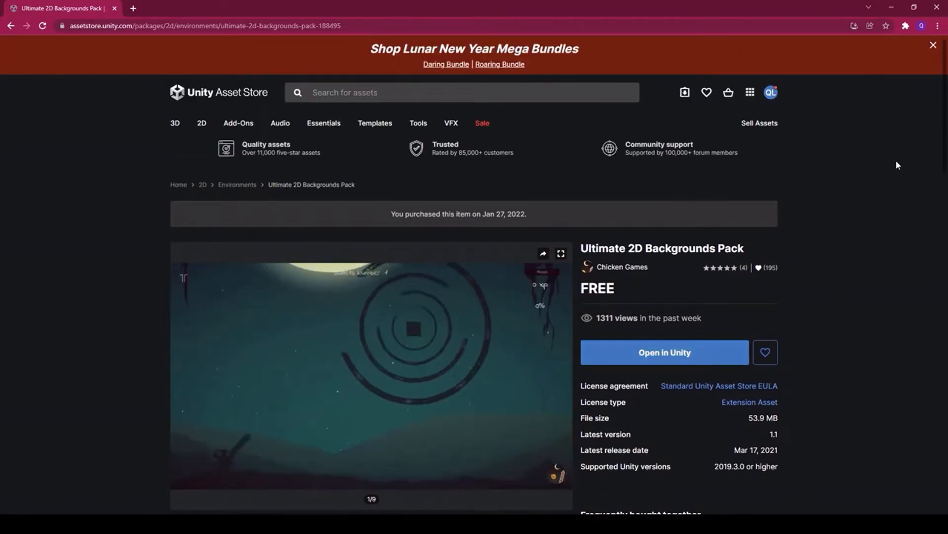
left_click(941, 5)
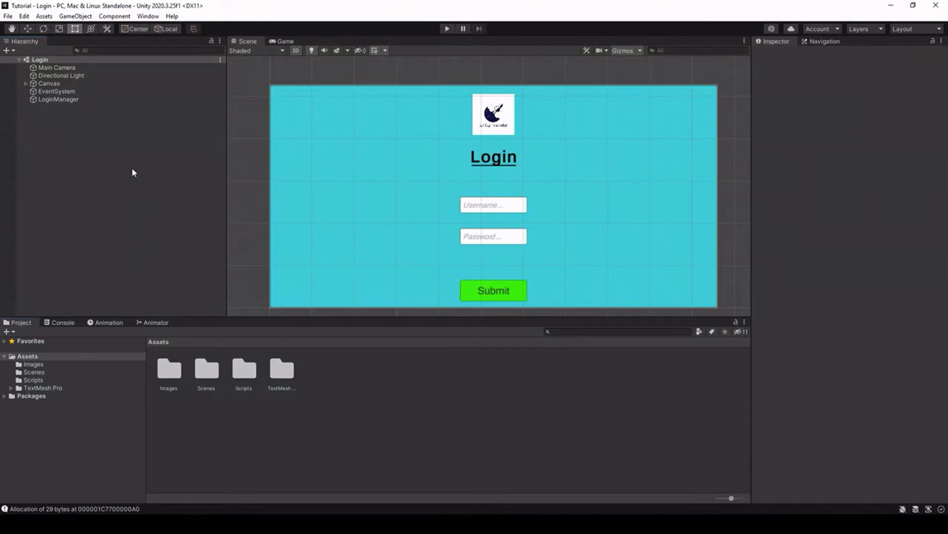
- Open the Package Manager and move its window clear of the Hierarchy
left_click(148, 15)
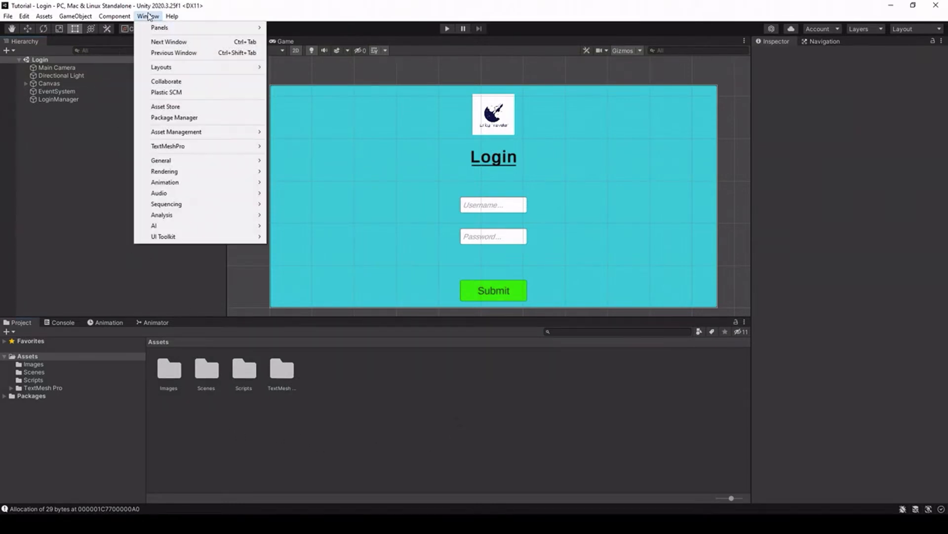
left_click(170, 117)
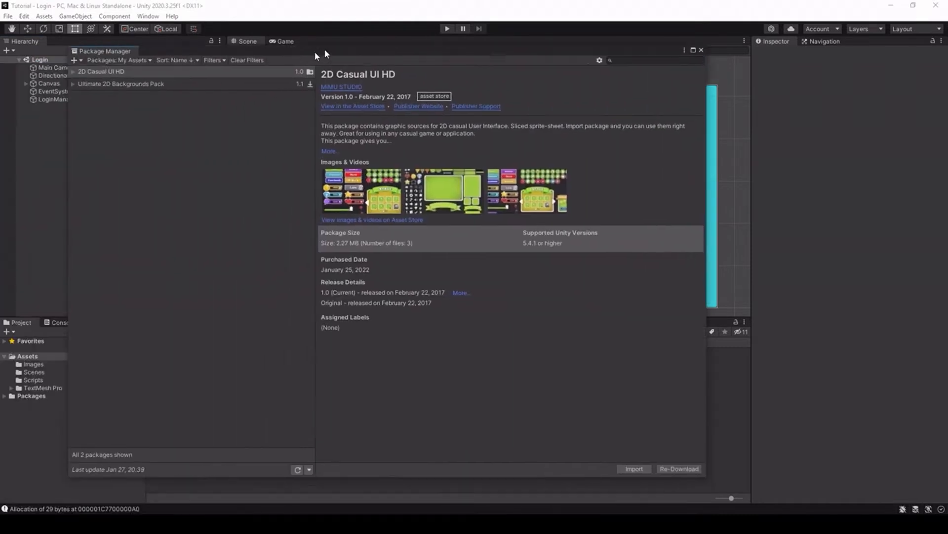
left_click_drag(314, 51, 442, 22)
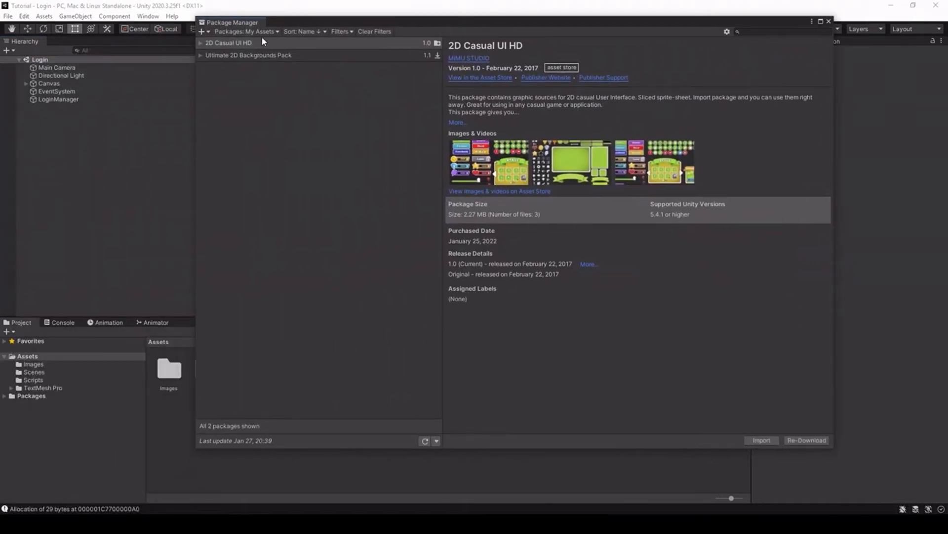
- View the Unity Registry packages and switch the package list back to My Assets
left_click(231, 31)
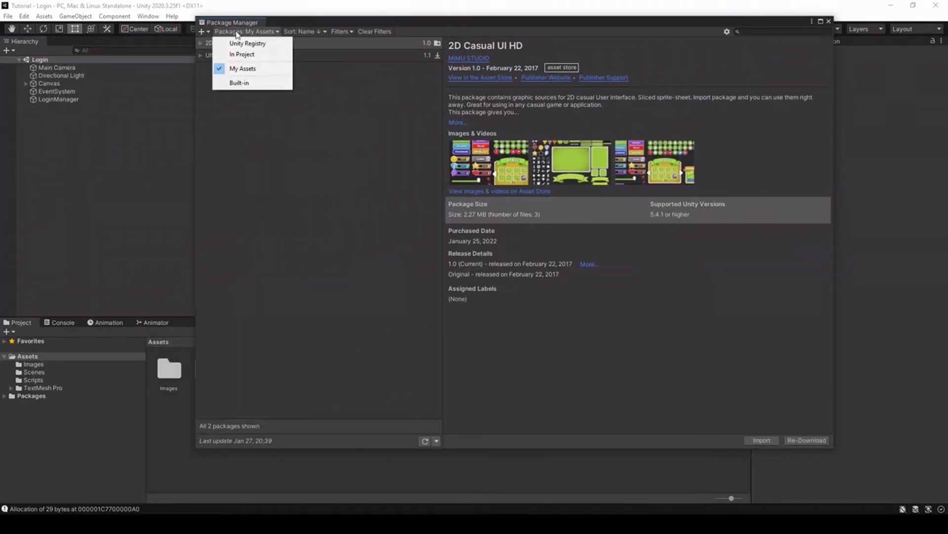
left_click(247, 44)
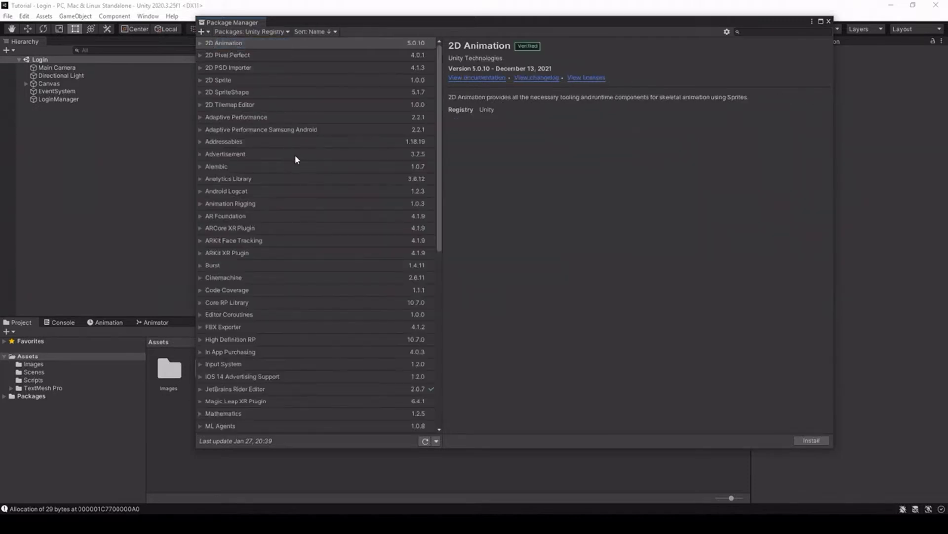
left_click(255, 35)
left_click(246, 69)
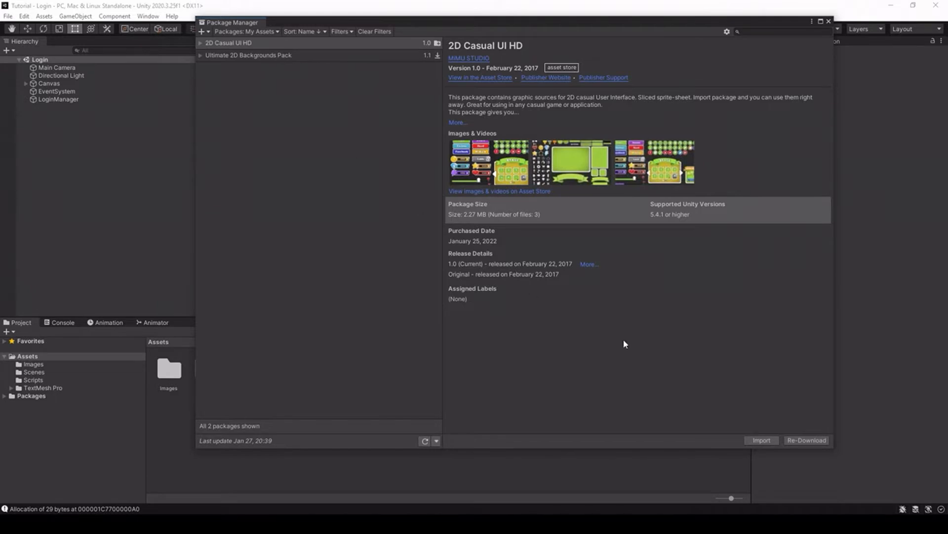
- Import all files of the 2D Casual UI HD package into the project
left_click(763, 439)
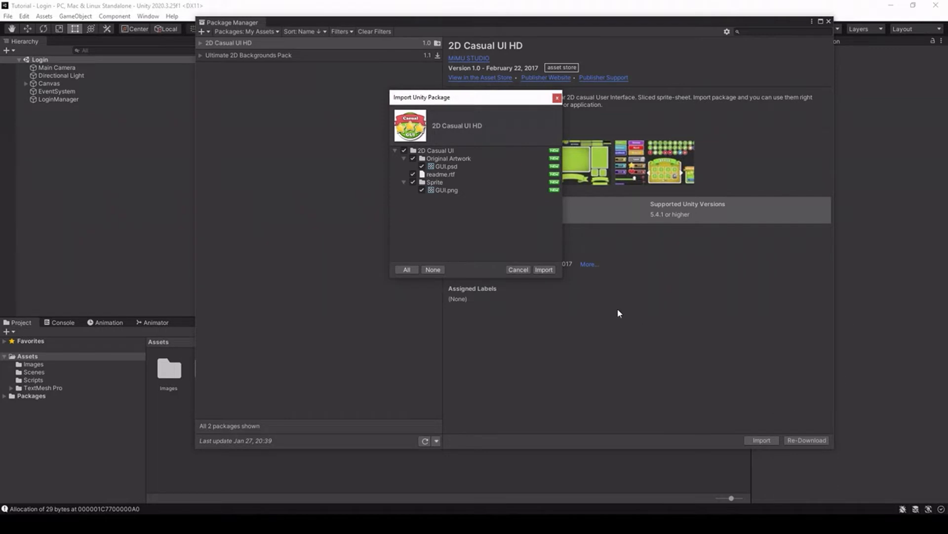
left_click(545, 269)
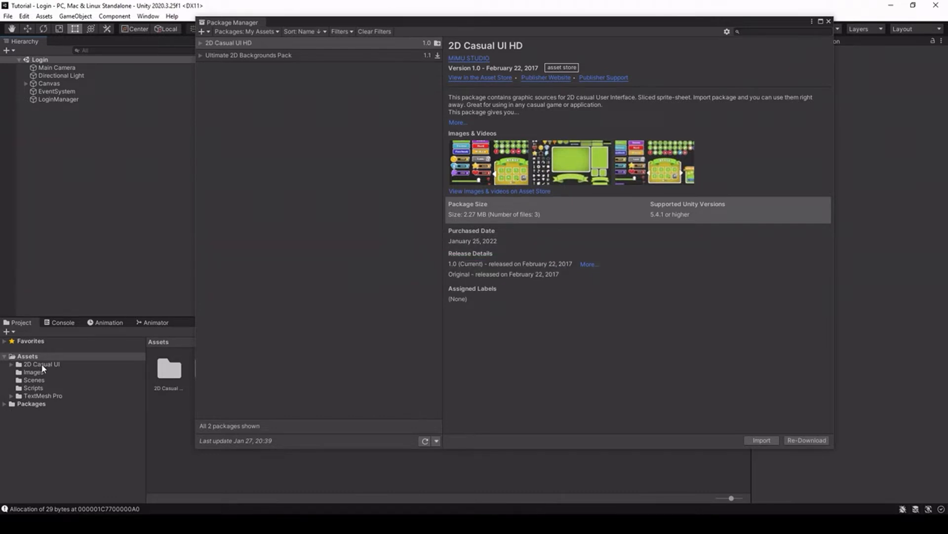
- Download the Ultimate 2D Backgrounds Pack, import all its files into the project, and close the Package Manager
left_click(264, 57)
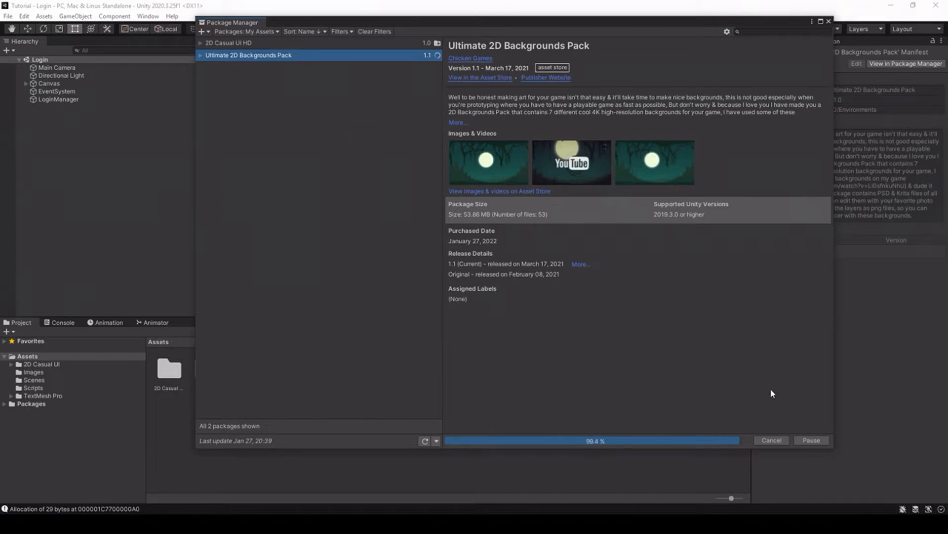
left_click(760, 440)
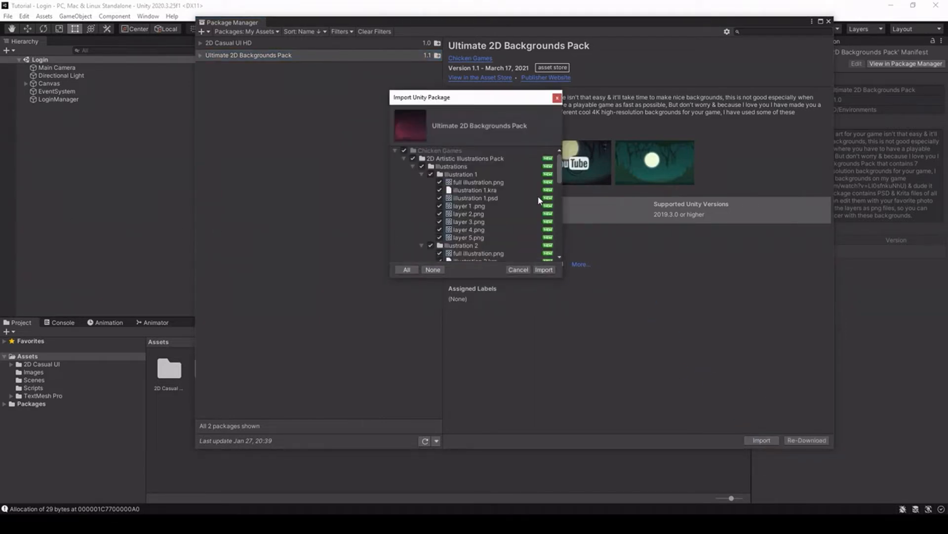
left_click(547, 270)
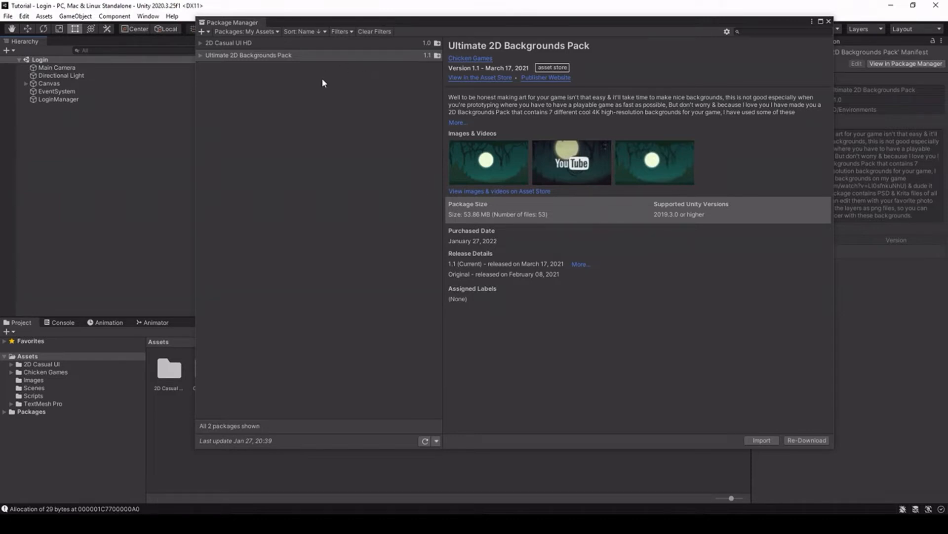
left_click(829, 21)
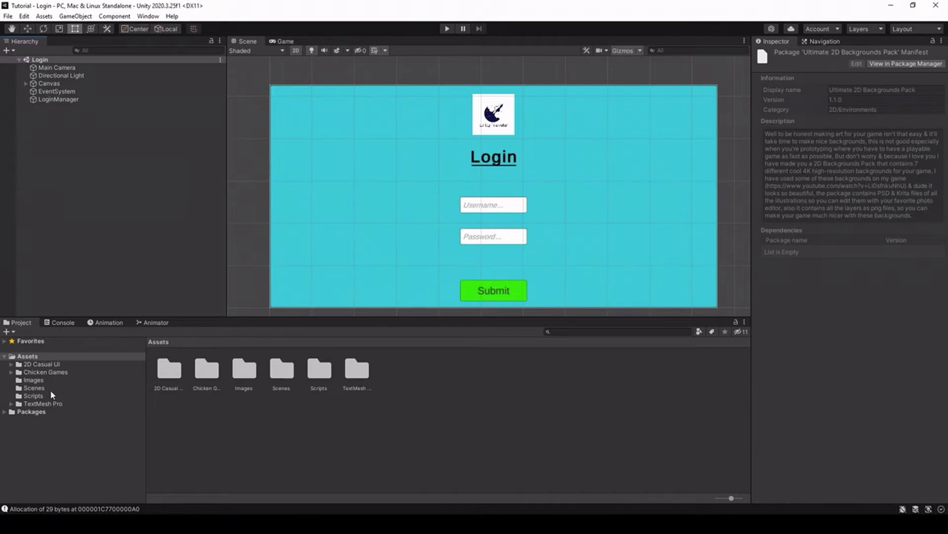
- View the contents of the imported Chicken Games and 2D Casual UI asset folders
left_click(45, 365)
left_click(36, 374)
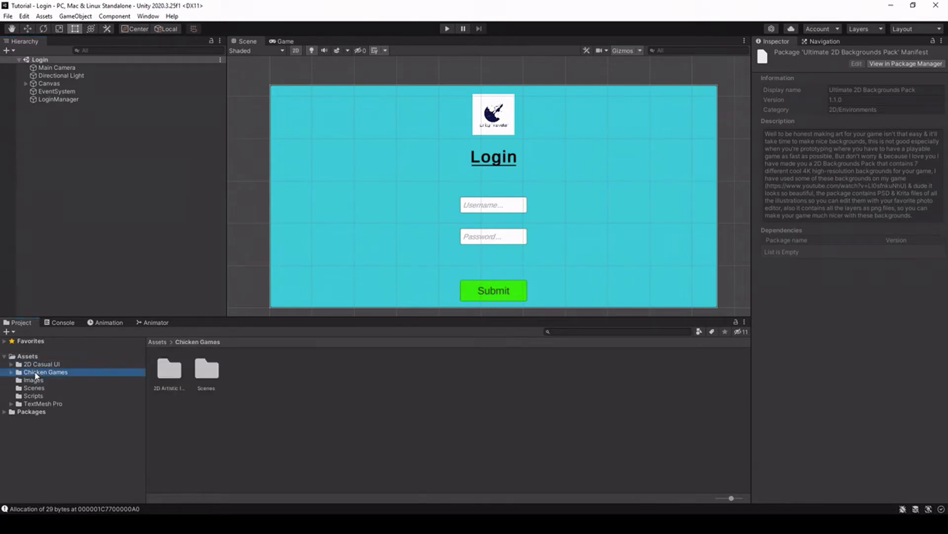
left_click(36, 365)
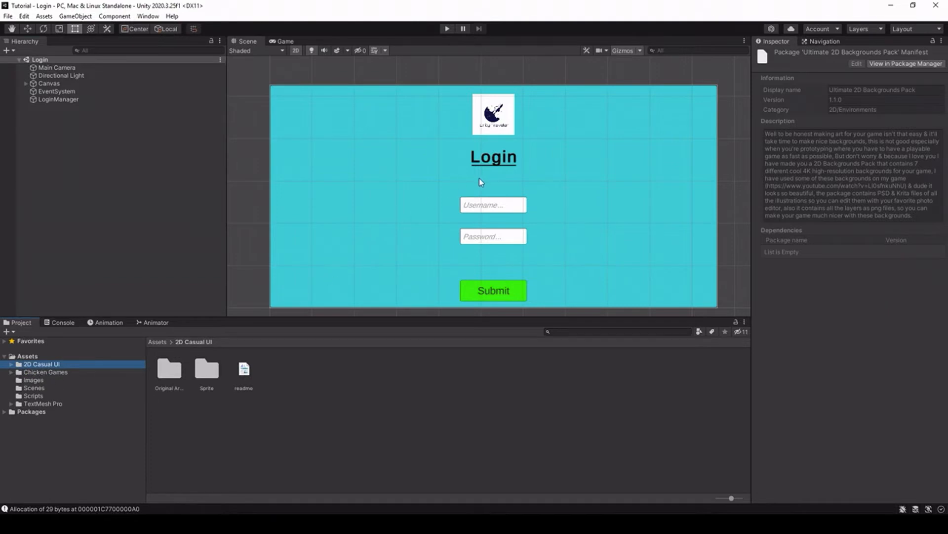
- Select the canvas's Background and open the sprite choices for its source image, keeping the scene partly uncovered
scroll(480, 180, "up", 2)
scroll(480, 179, "down", 4)
middle_click_drag(478, 179, 471, 185)
scroll(470, 180, "up", 2)
scroll(470, 181, "down", 1)
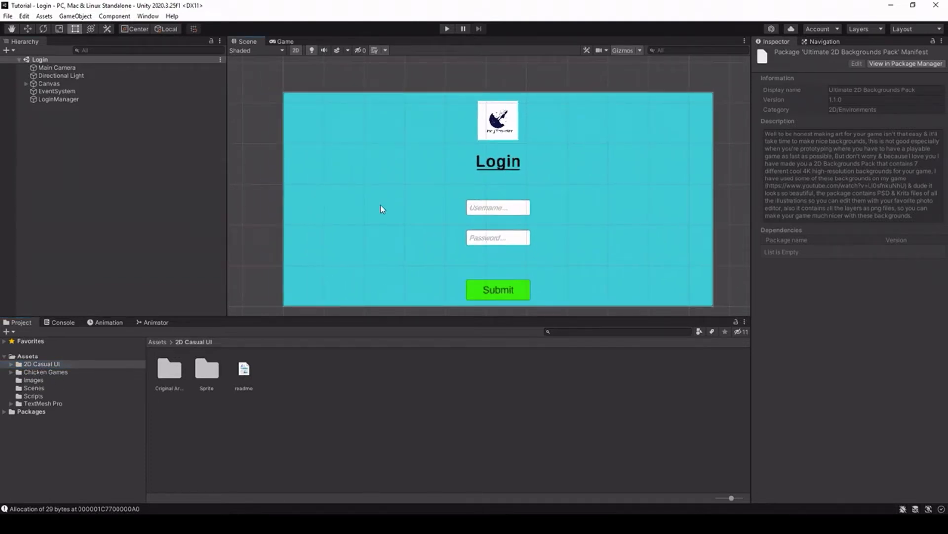
left_click(321, 193)
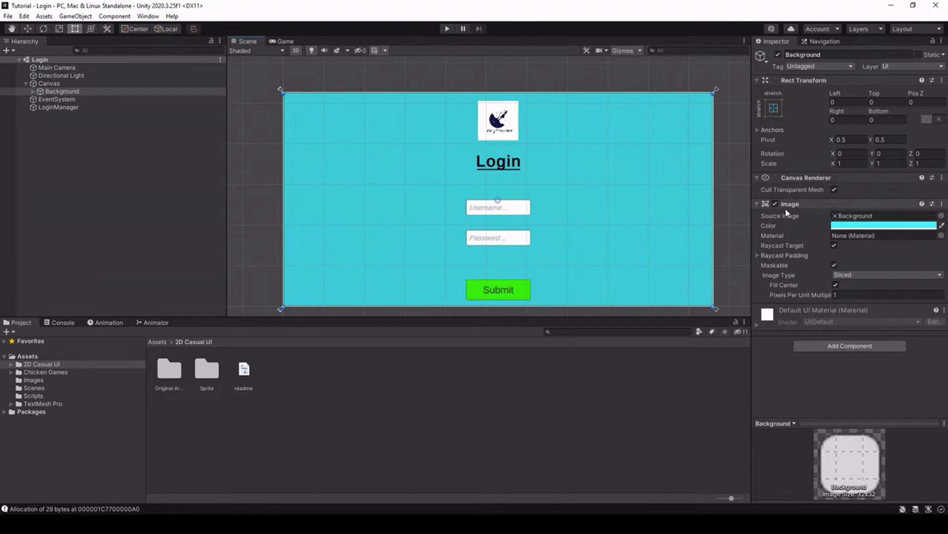
left_click(941, 215)
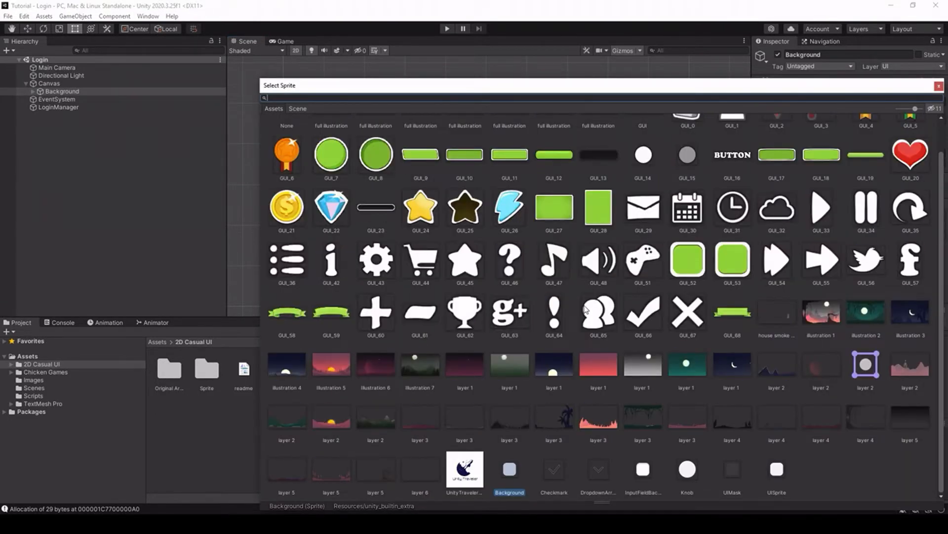
left_click(938, 86)
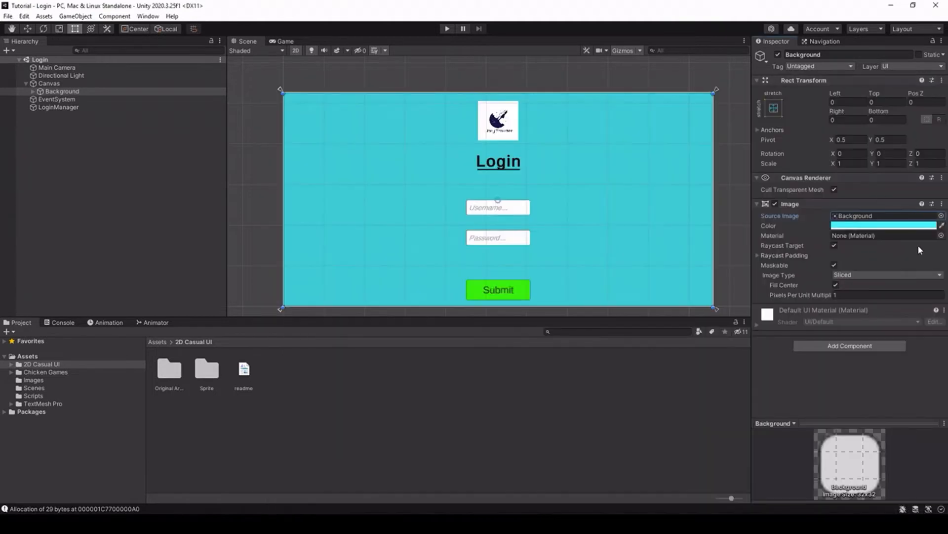
left_click(941, 216)
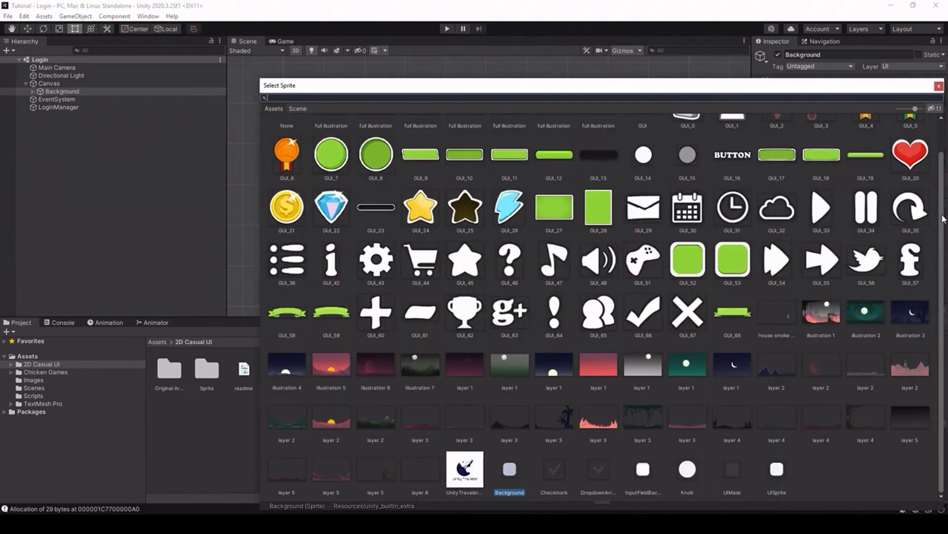
scroll(596, 339, "up", 1)
scroll(595, 339, "down", 1)
left_click_drag(673, 92, 580, 163)
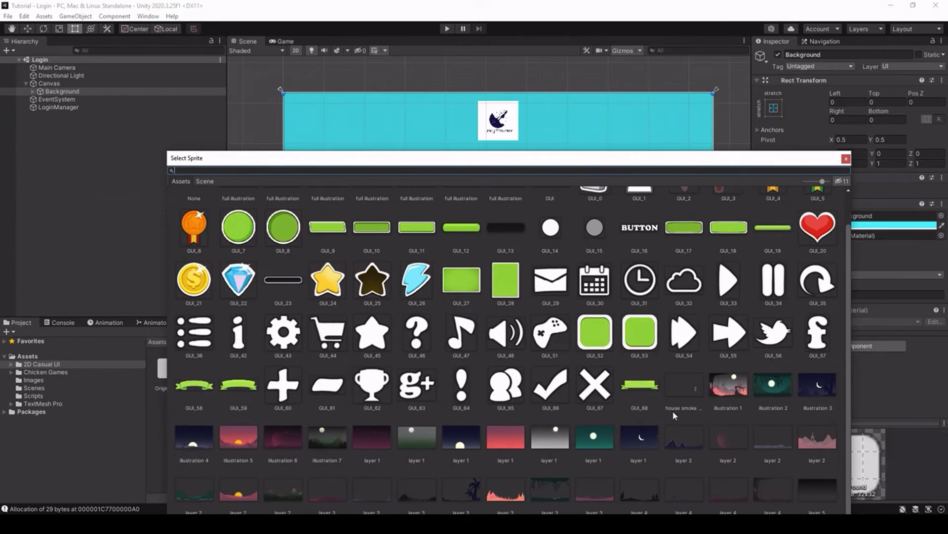
- Try illustration 1, illustration 2, illustration 3 and illustration 7 as the Background's source image
left_click(736, 387)
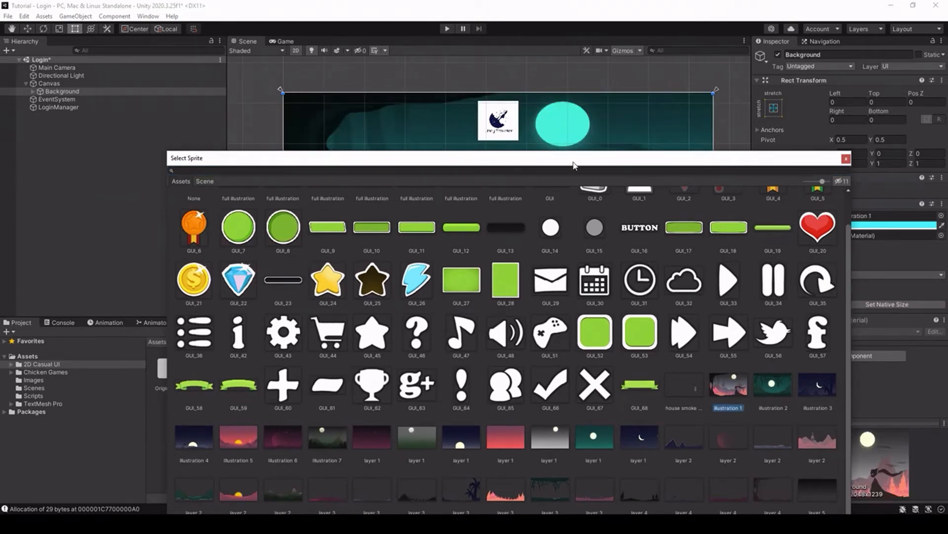
left_click_drag(575, 160, 468, 128)
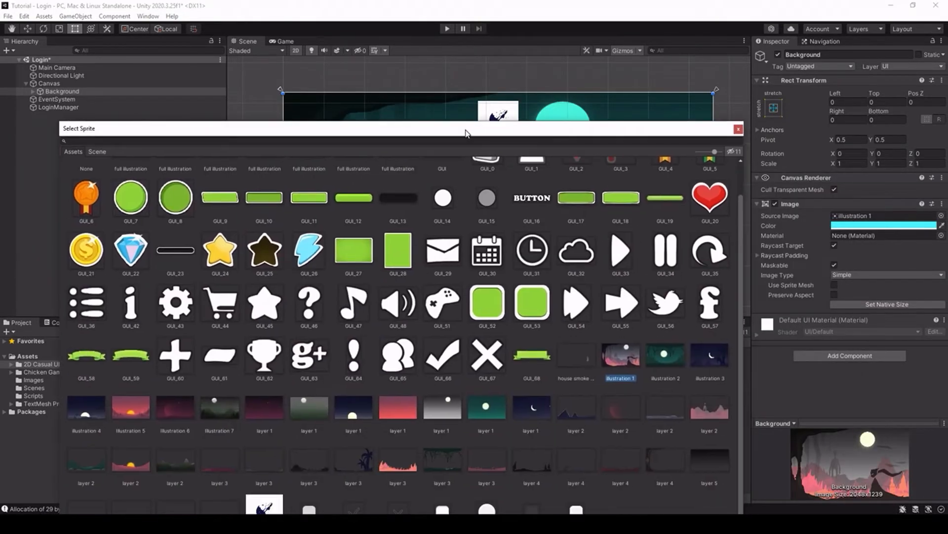
left_click(666, 359)
left_click(710, 356)
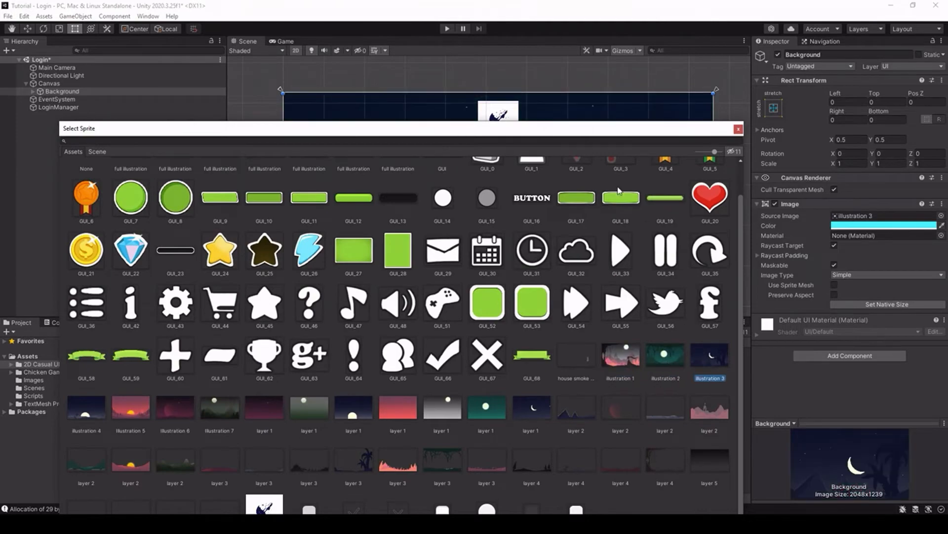
left_click_drag(572, 135, 650, 115)
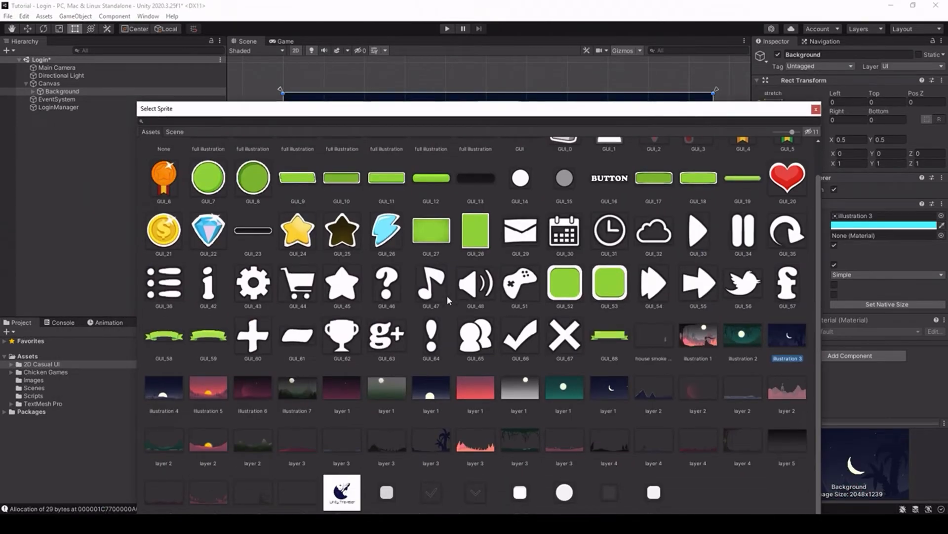
left_click(301, 397)
left_click_drag(558, 108, 560, 68)
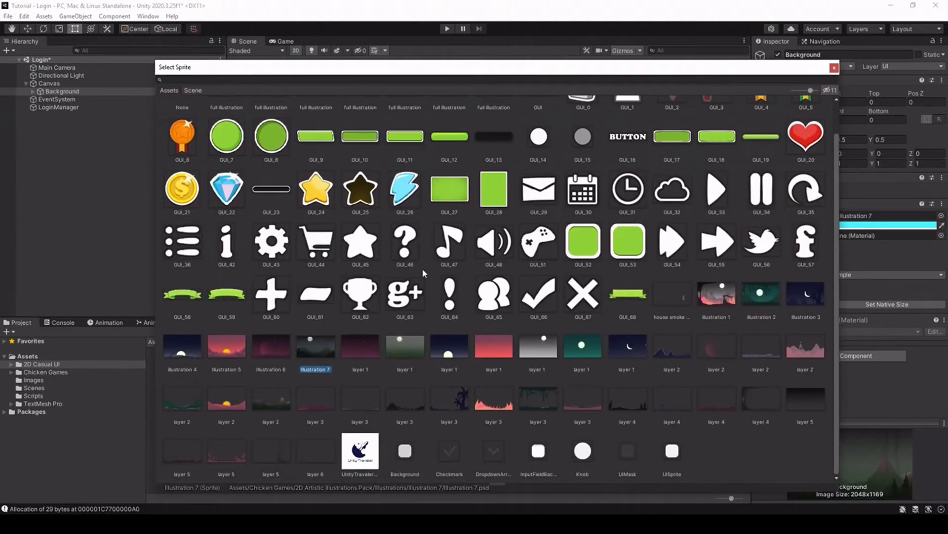
- Set the Background's source image to illustration 4
left_click(186, 342)
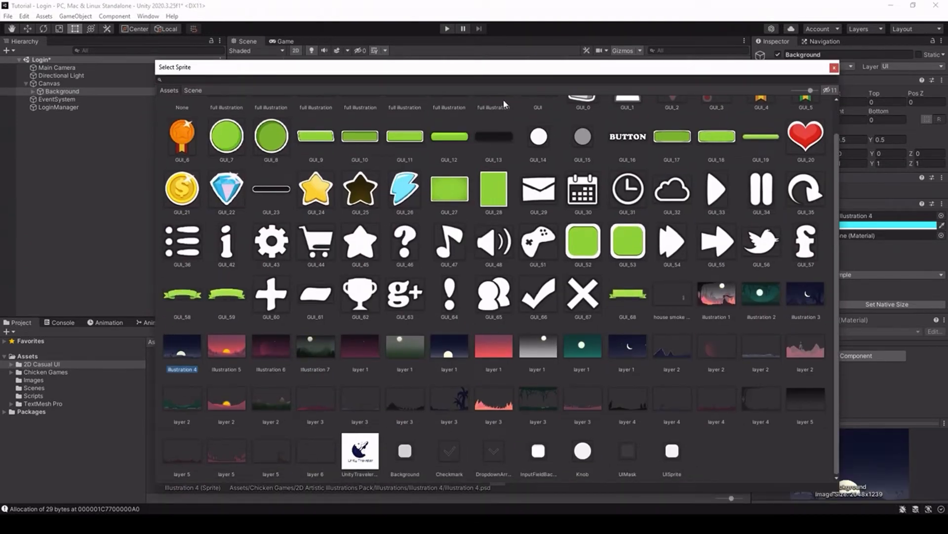
left_click_drag(516, 68, 557, 105)
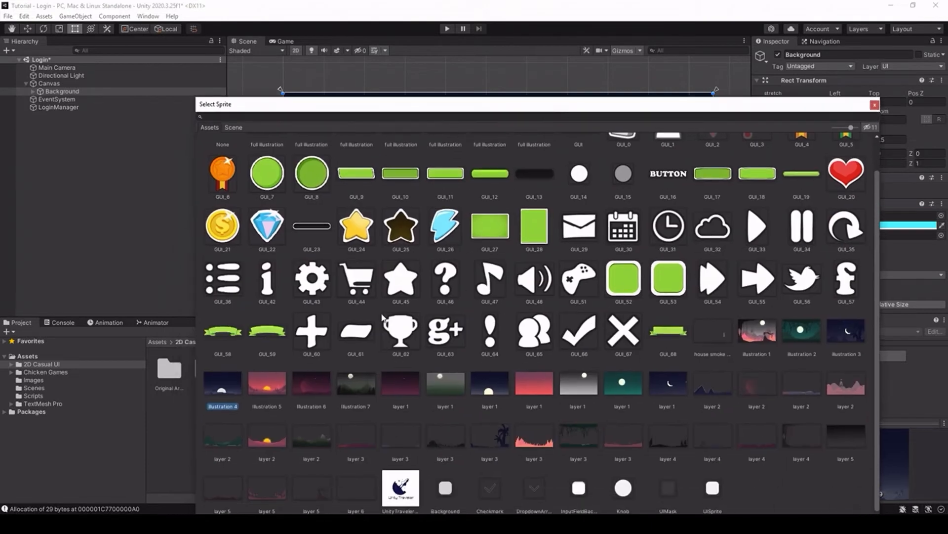
double_click(221, 390)
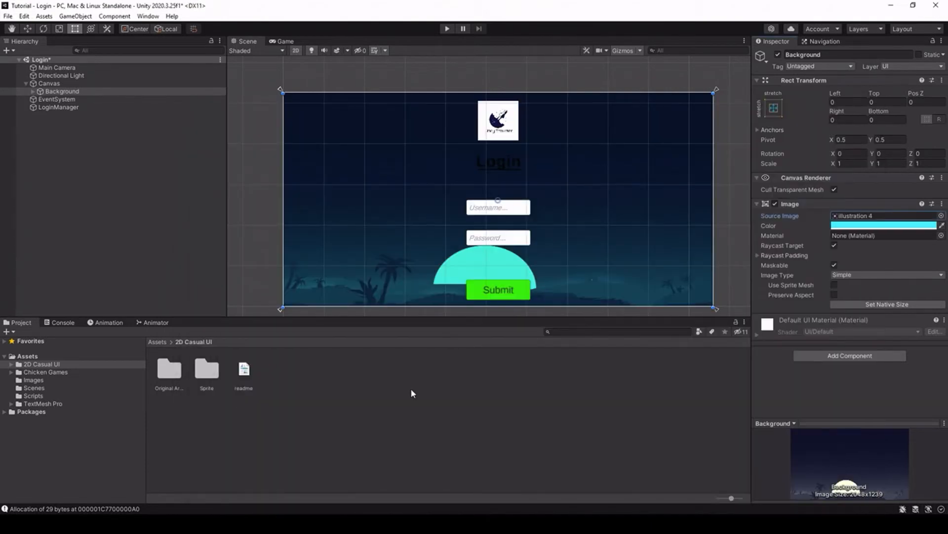
- Set the Background image's color tint to white (FFFFFF)
left_click(836, 226)
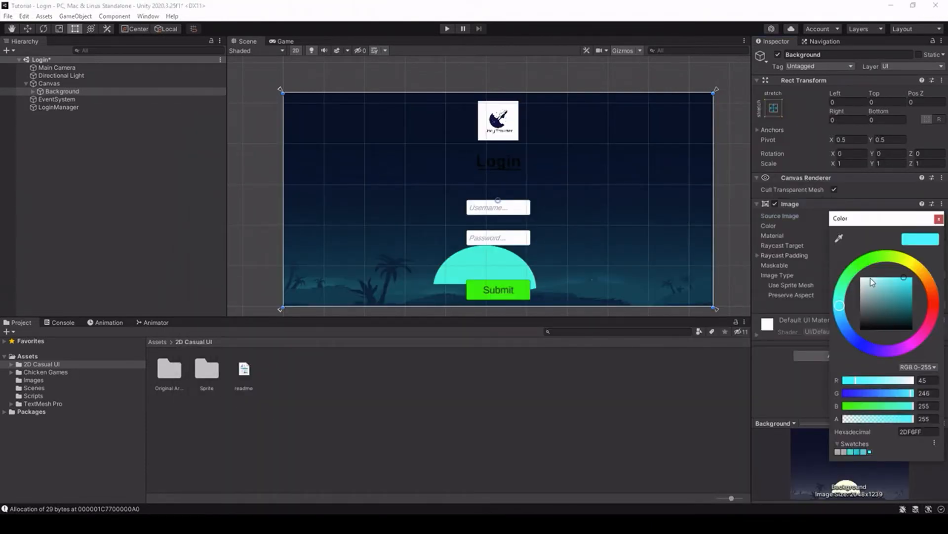
left_click_drag(871, 281, 785, 269)
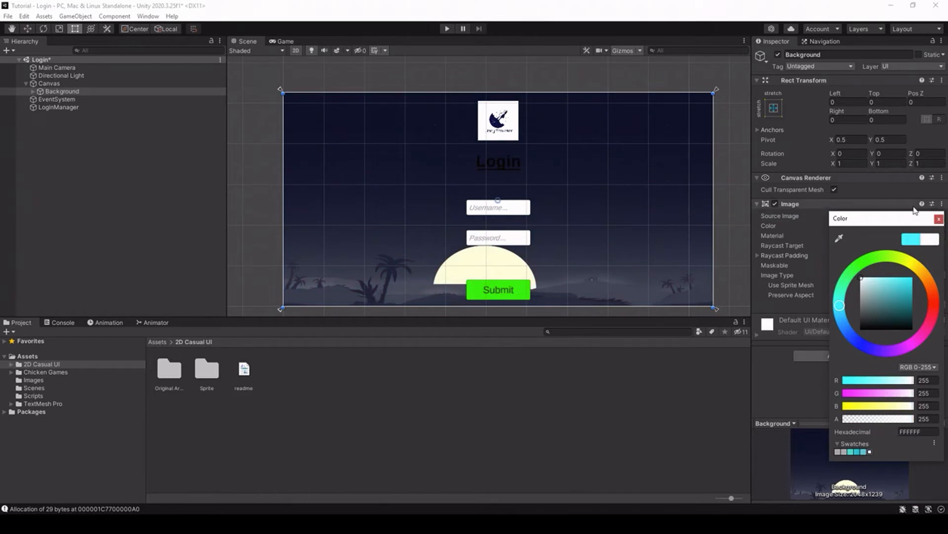
left_click(939, 218)
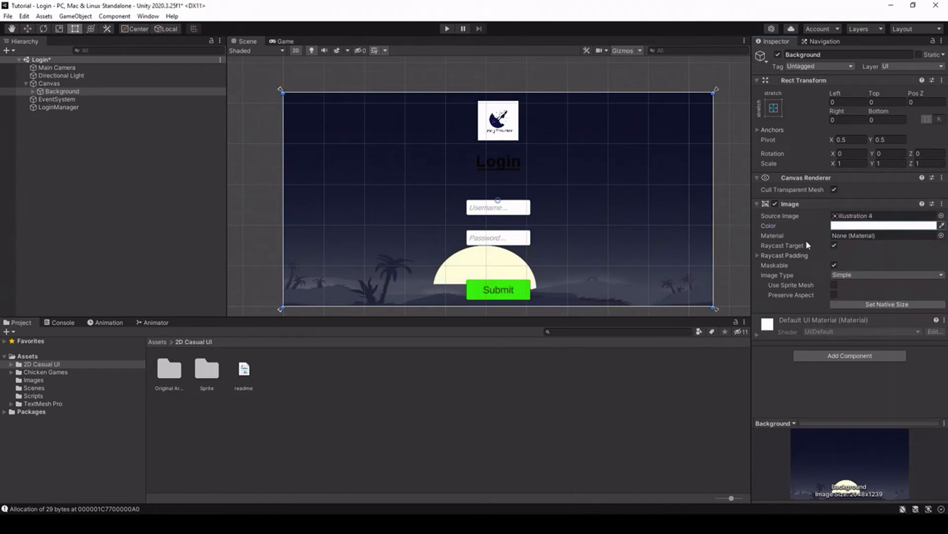
left_click(879, 225)
left_click_drag(881, 299, 853, 267)
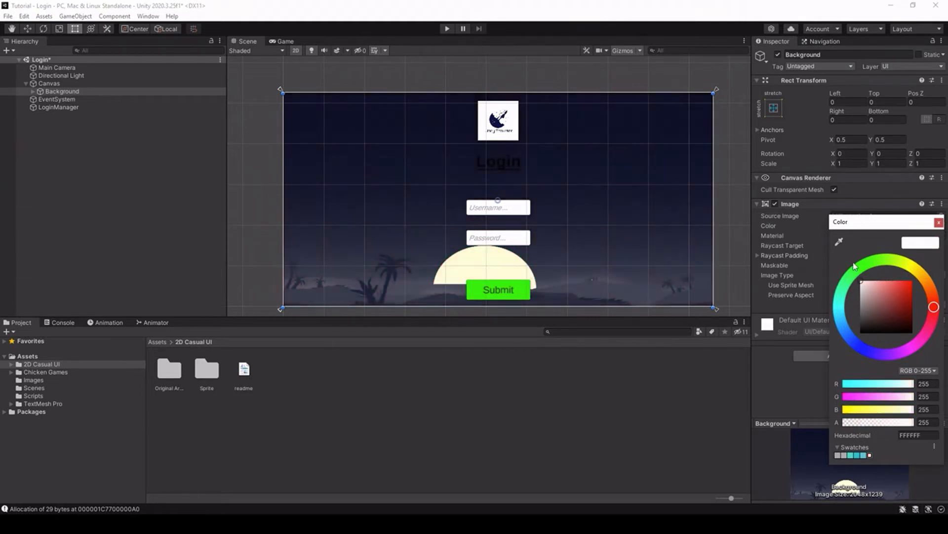
left_click(939, 222)
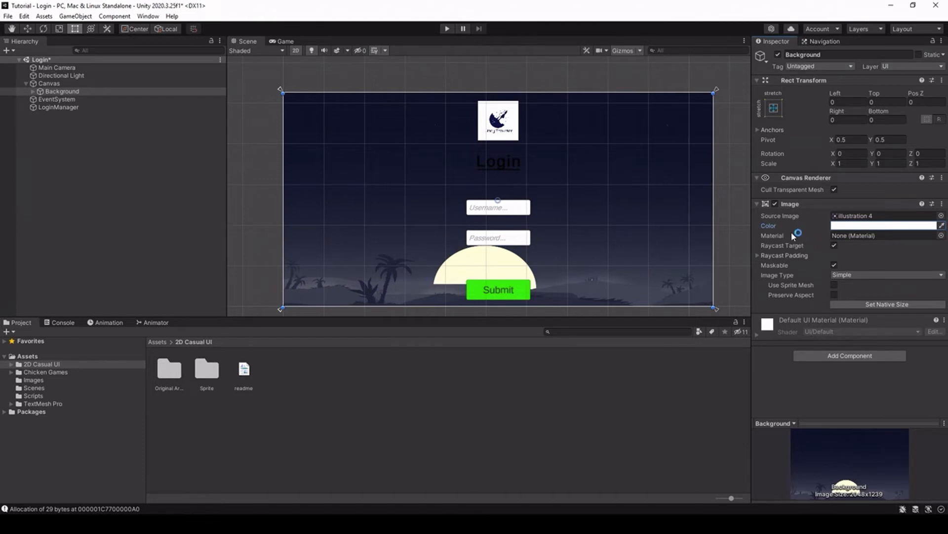
- Try Preserve Aspect on the Background image, check it in the Game view, and turn the option off again
left_click(834, 294)
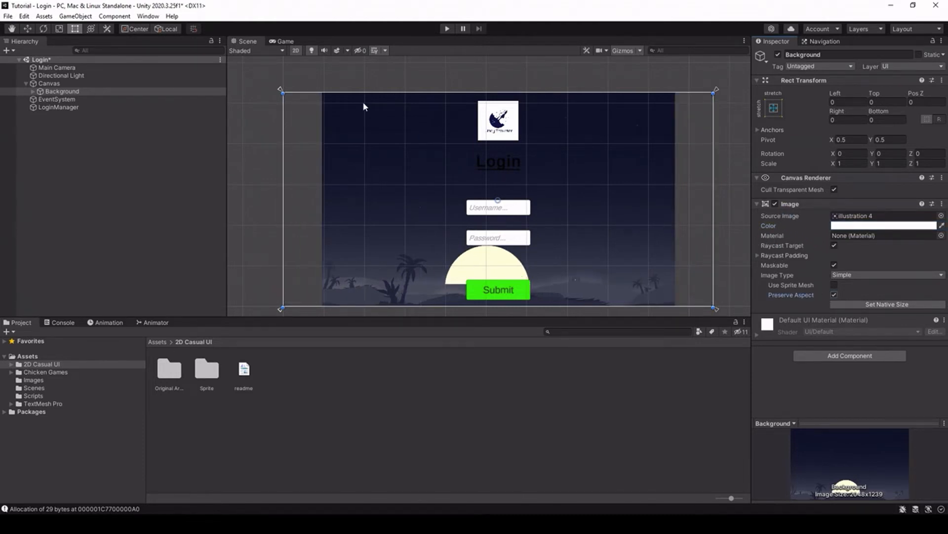
left_click(279, 42)
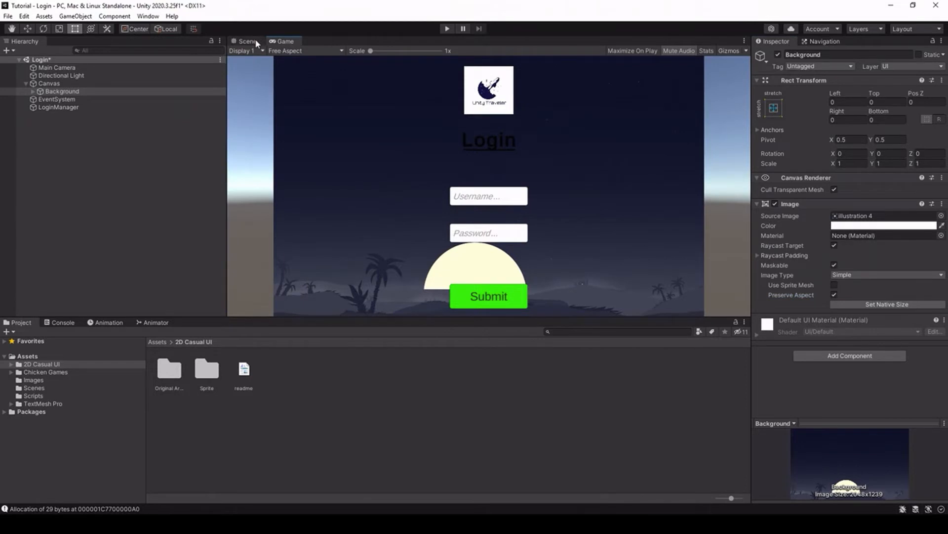
left_click(256, 42)
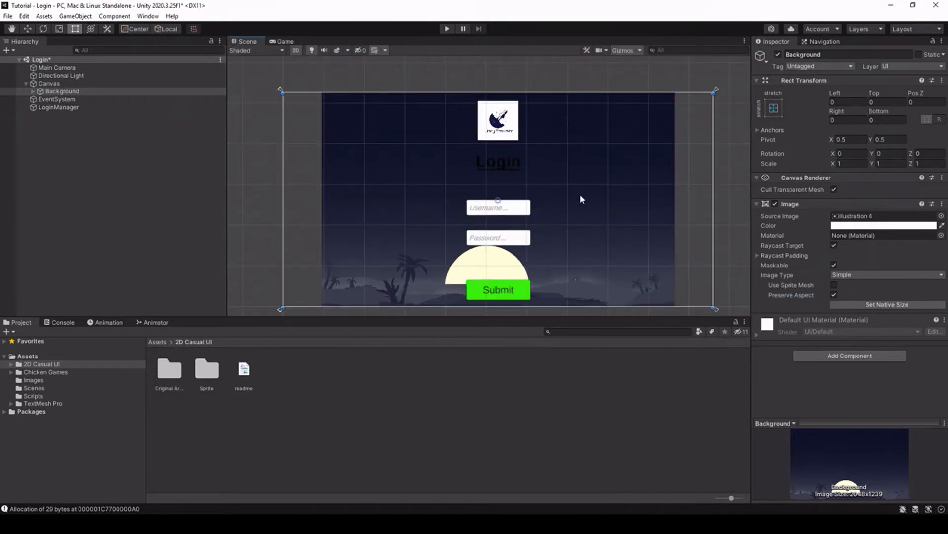
left_click(834, 294)
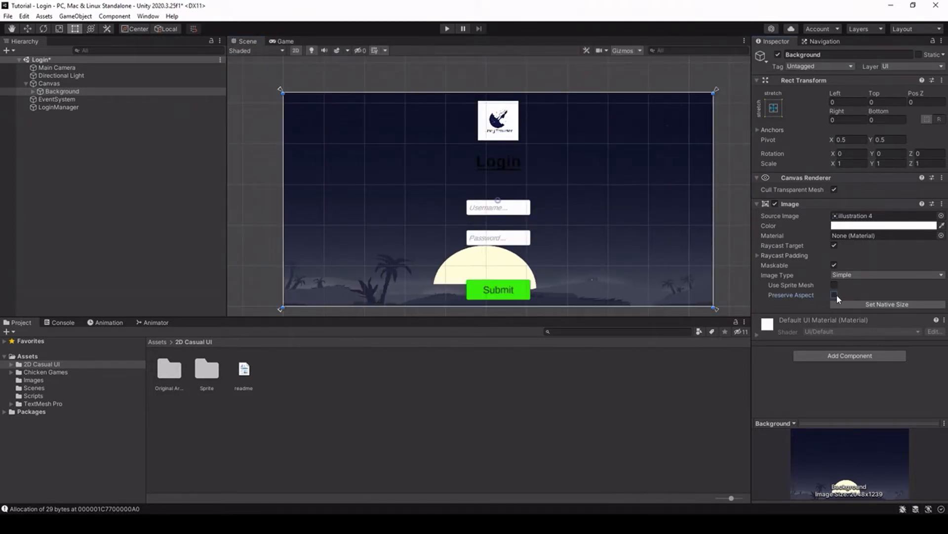
- Compare how the login screen's background fills the Game view and the Scene view
left_click(284, 42)
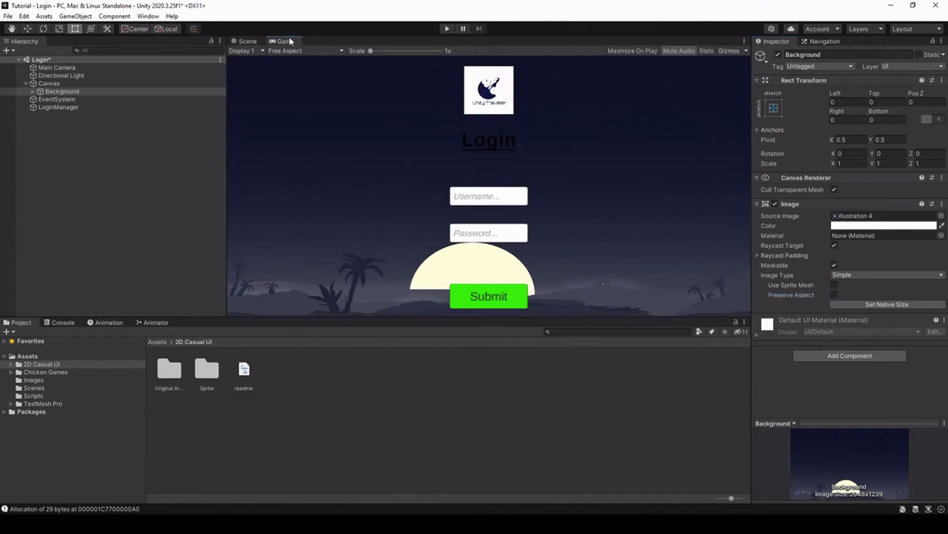
left_click(257, 40)
scroll(466, 233, "down", 1)
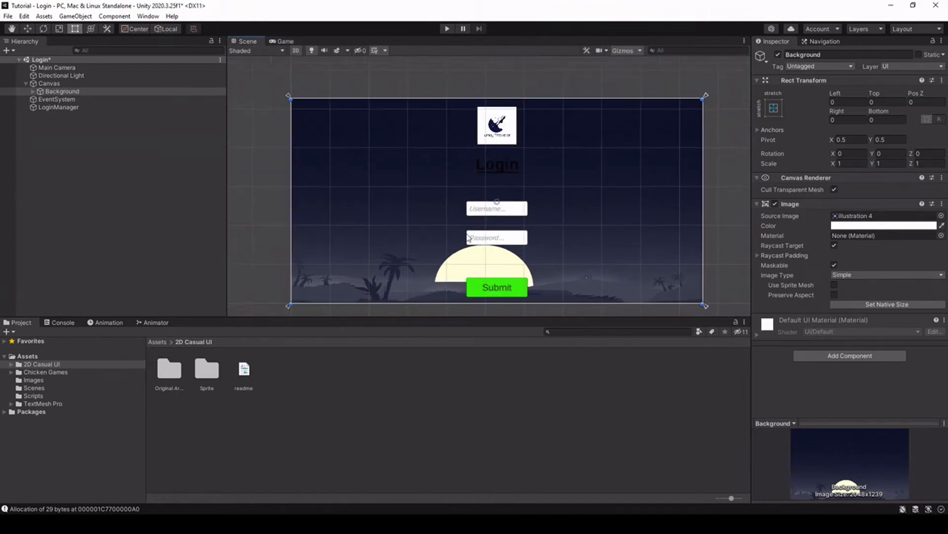
mouse_move(465, 233)
middle_mouse_down()
mouse_move(446, 226)
mouse_move(455, 230)
middle_mouse_up()
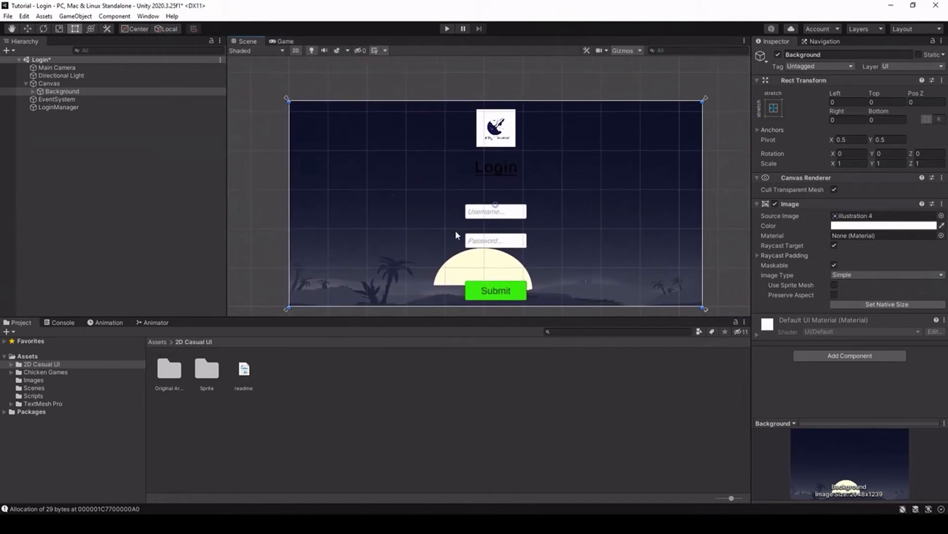
left_click(279, 50)
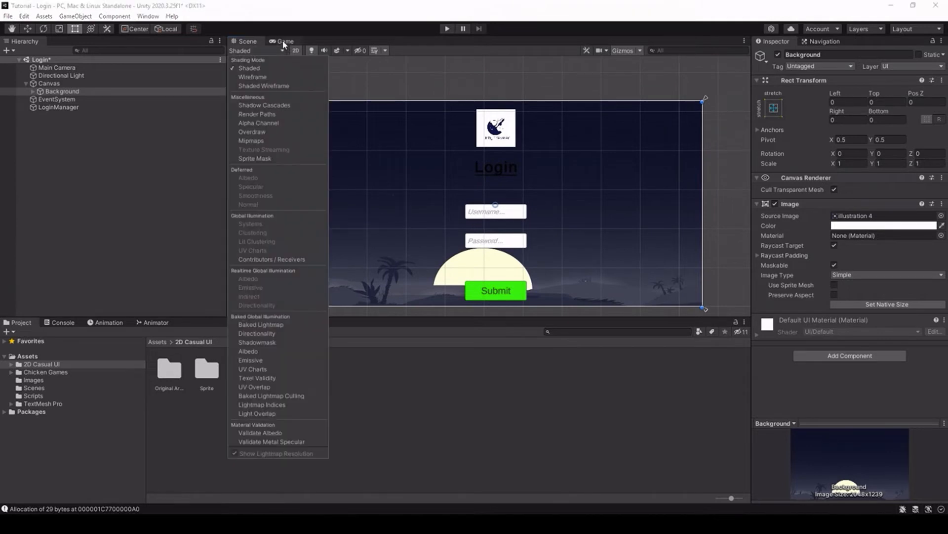
left_click(284, 42)
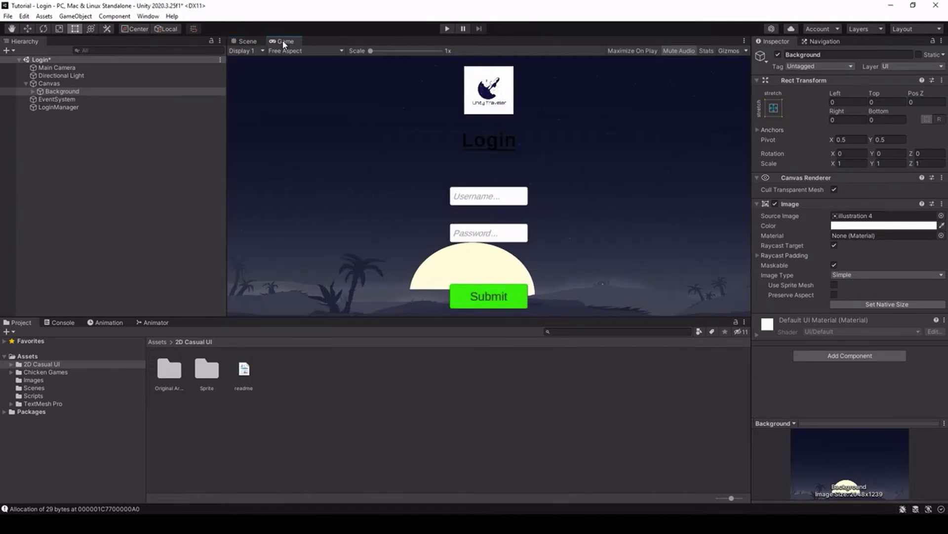
left_click(247, 41)
- Move the username field up to about Y 0 and the password field up above the moon, and check them in the Game view
left_click(489, 219)
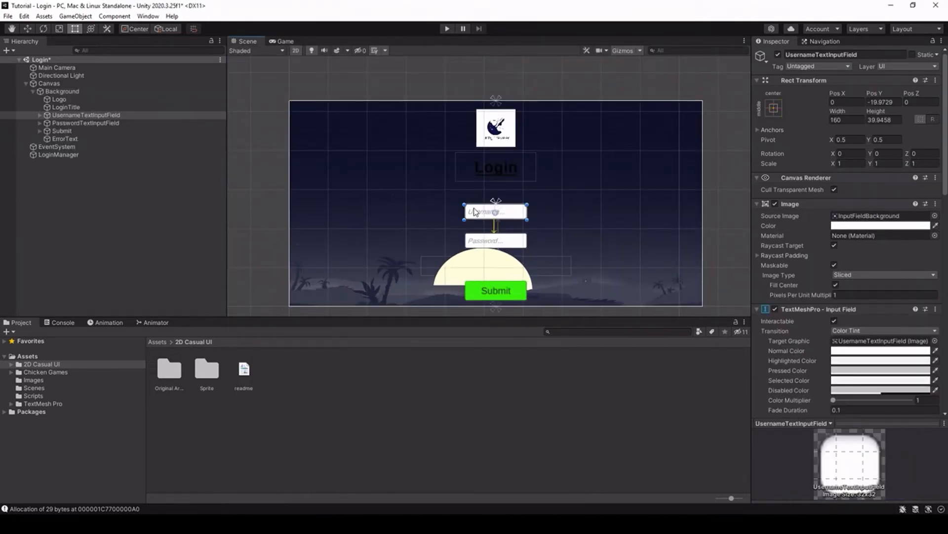
left_click_drag(475, 211, 475, 206)
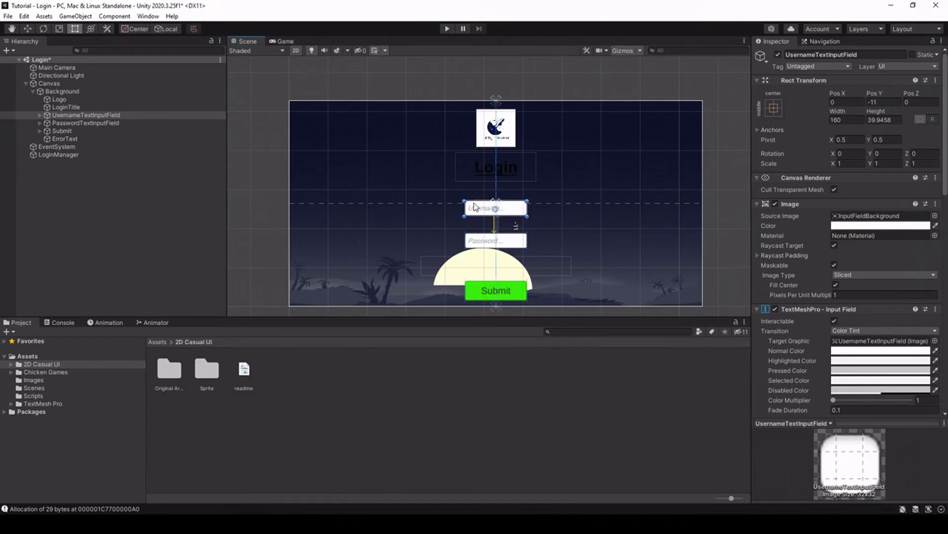
left_click(474, 241)
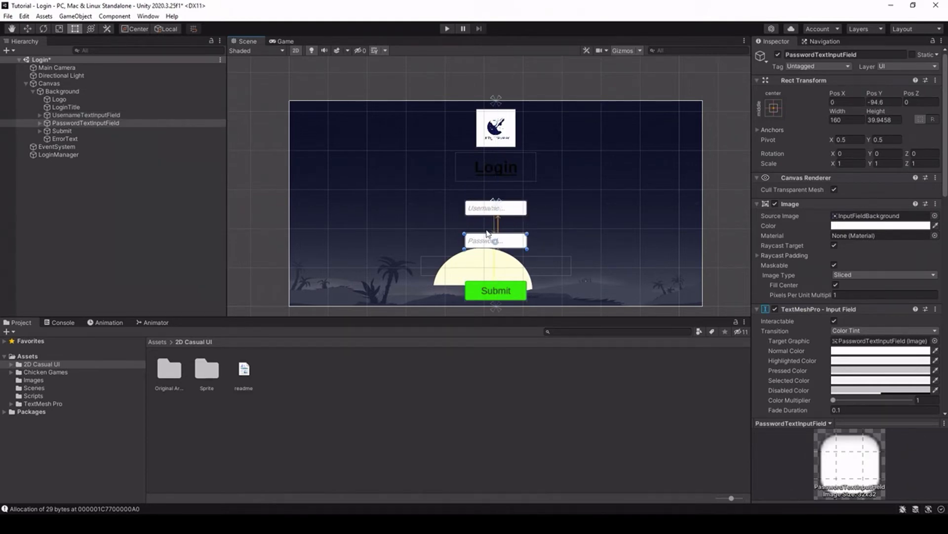
mouse_move(482, 237)
left_mouse_down()
mouse_move(478, 206)
mouse_move(480, 226)
left_mouse_up()
left_click(481, 236)
left_click(705, 207)
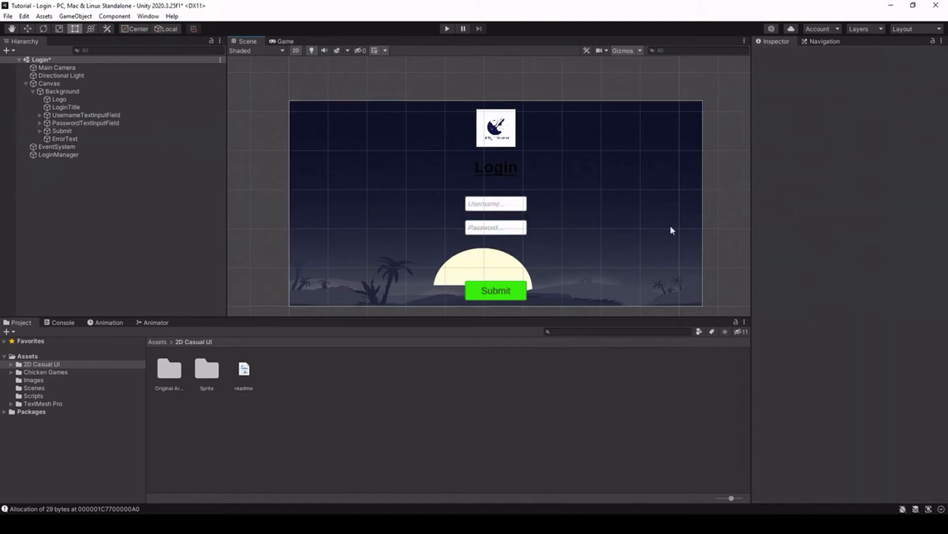
left_click(285, 42)
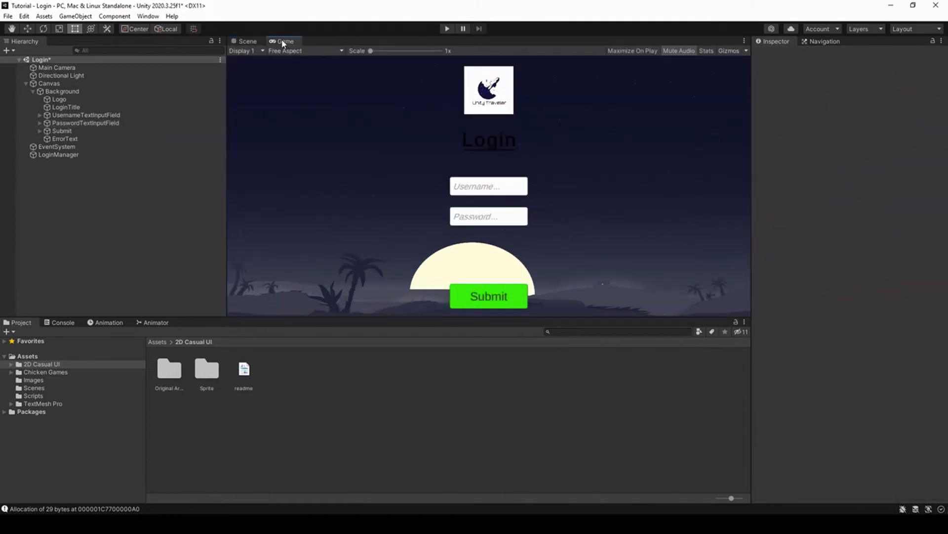
left_click(249, 41)
- Set the Submit button's image color to white and open the sprite selection for its source image
scroll(372, 173, "down", 3)
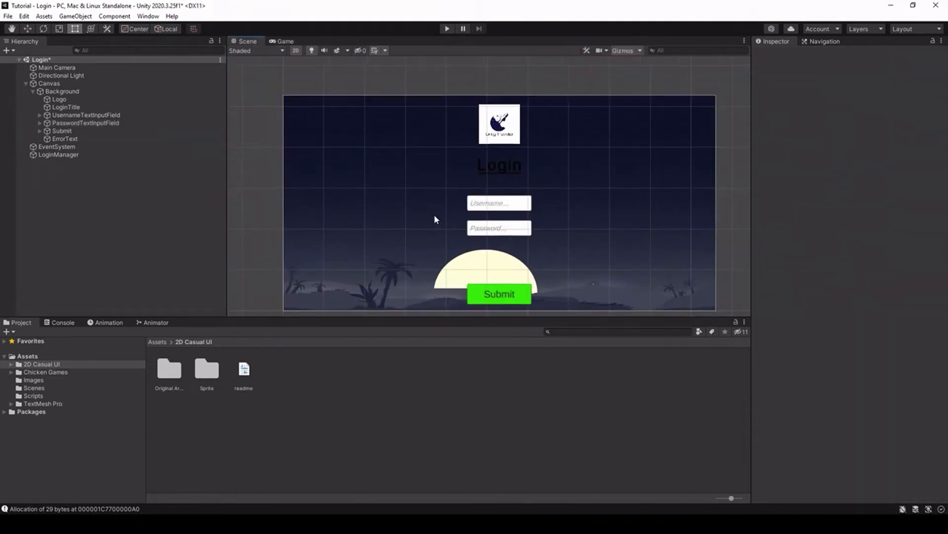
left_click(449, 257)
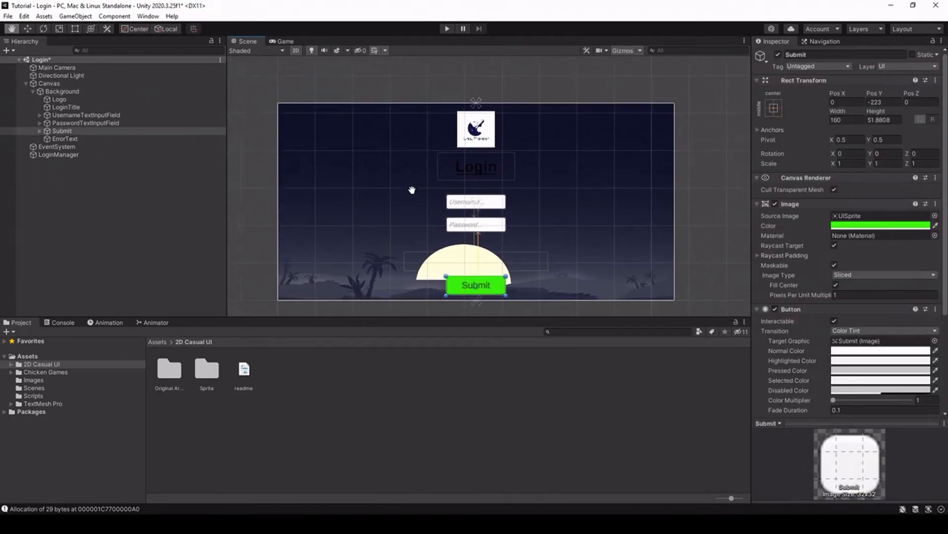
left_click(918, 226)
left_click_drag(883, 283, 808, 273)
left_click(939, 219)
left_click(938, 216)
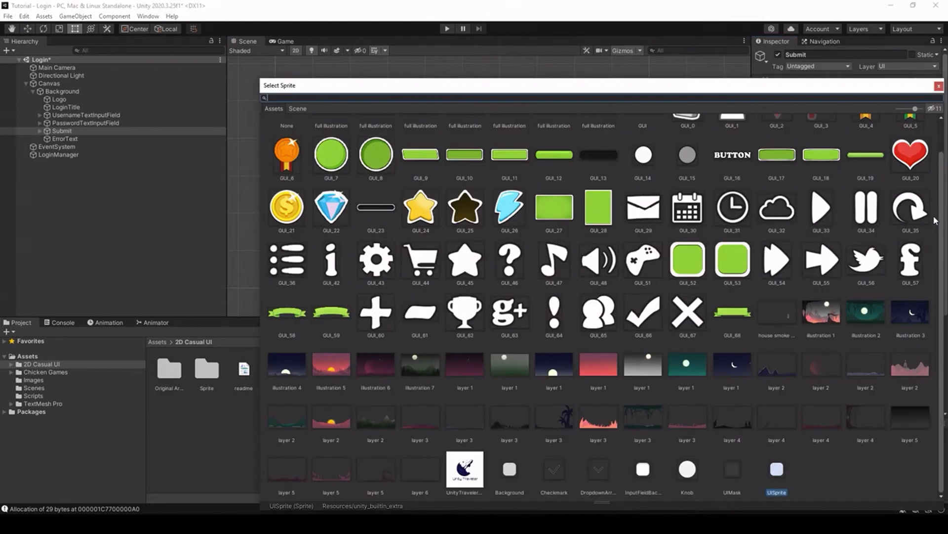
left_click_drag(561, 94, 474, 301)
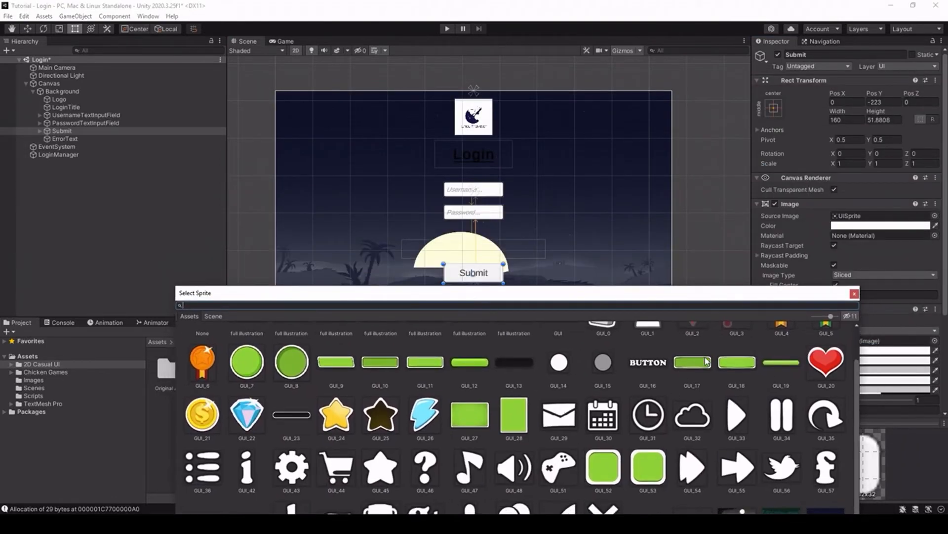
- Try the green sprites GUI_10, GUI_9, GUI_53 and GUI_27 as the Submit button's source image
left_click(737, 365)
left_click(388, 366)
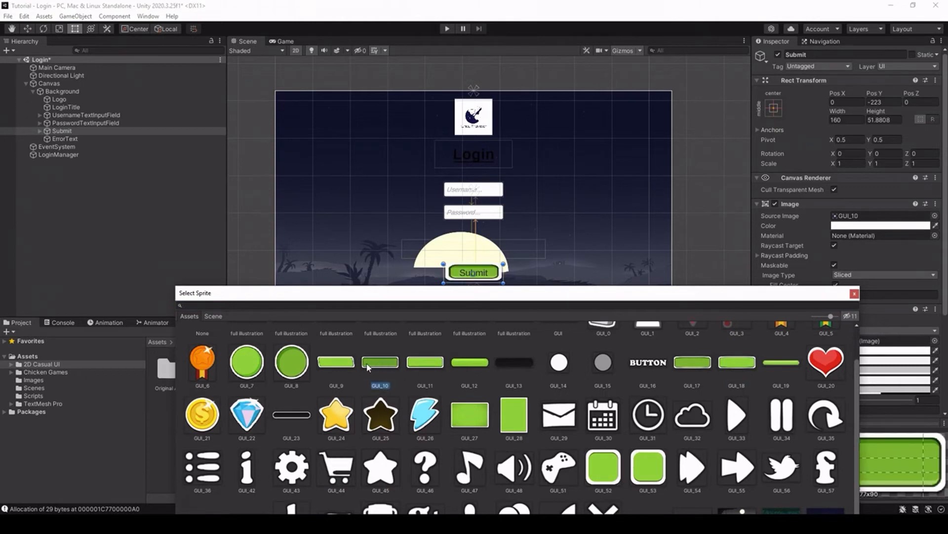
left_click(342, 363)
scroll(348, 366, "up", 1)
scroll(438, 380, "down", 1)
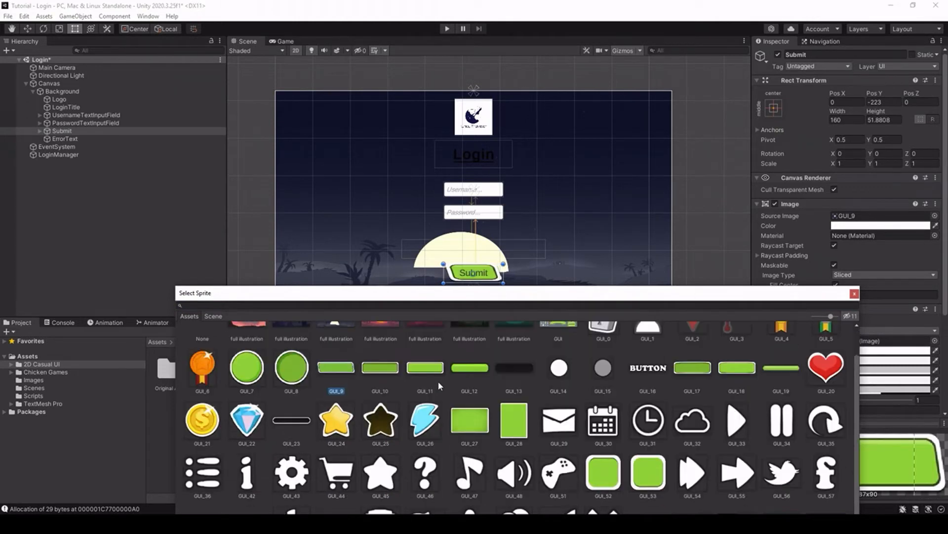
left_click(603, 457)
left_click(650, 470)
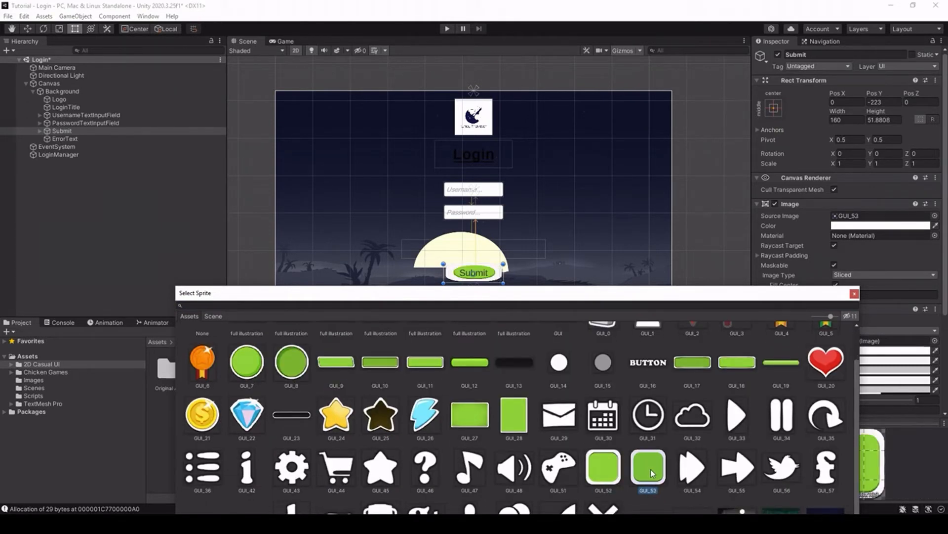
left_click(468, 415)
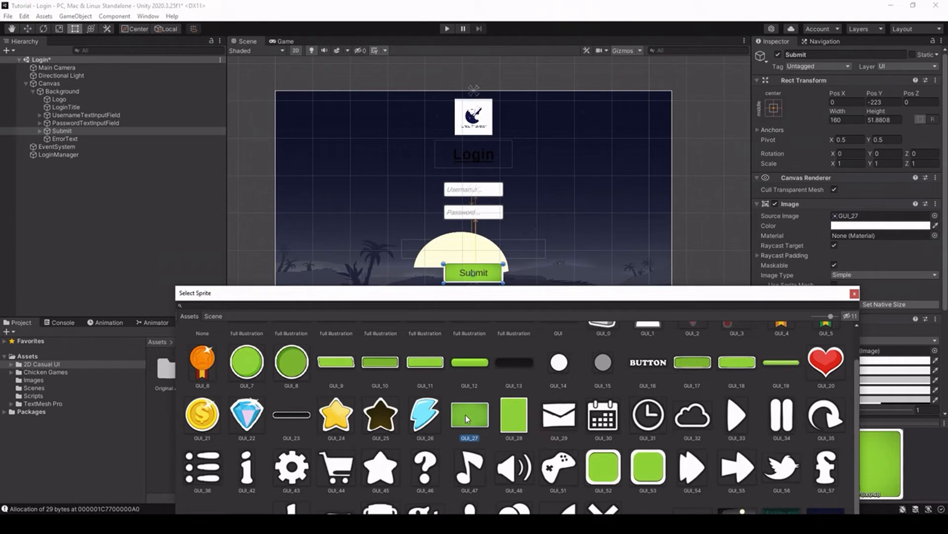
- Compare sprites GUI_19 and GUI_12 on the Submit button and set its source image to GUI_19
left_click(775, 366)
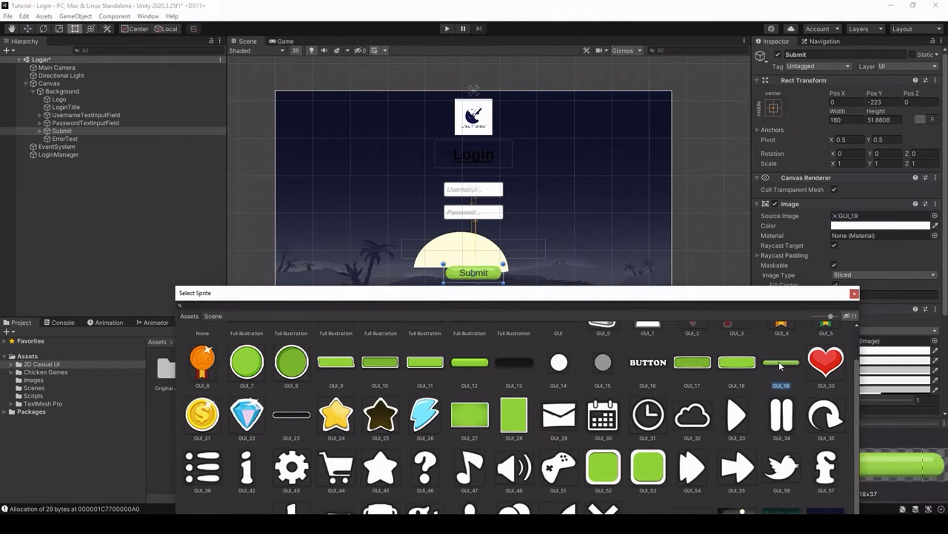
scroll(779, 369, "up", 1)
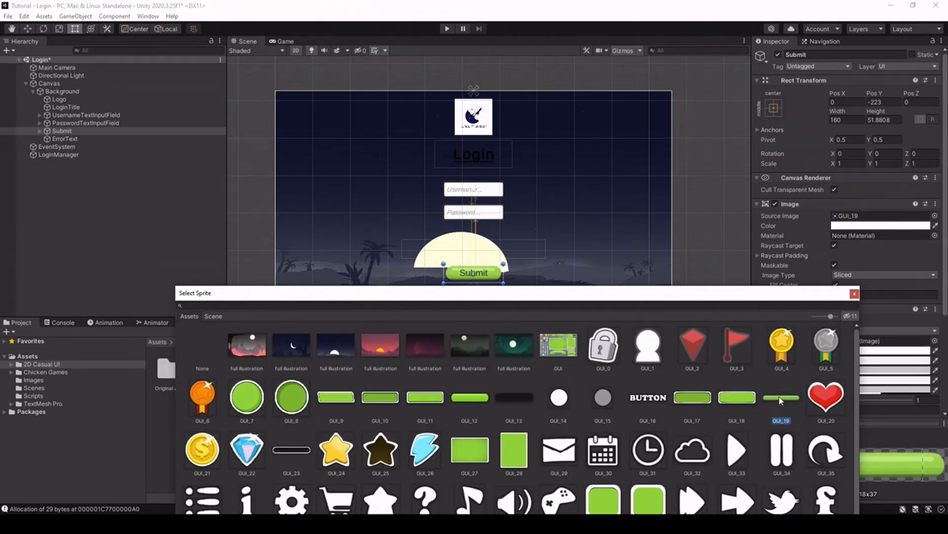
left_click(476, 399)
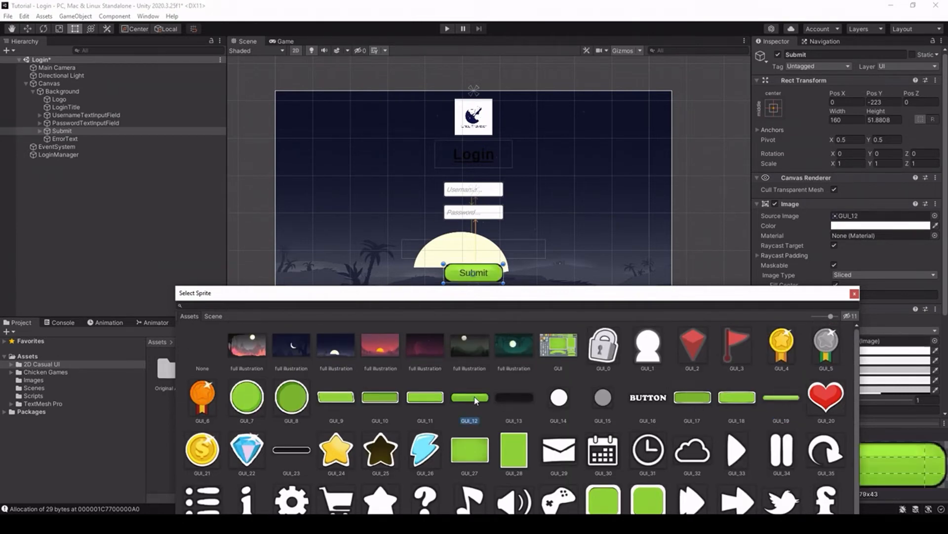
left_click(777, 401)
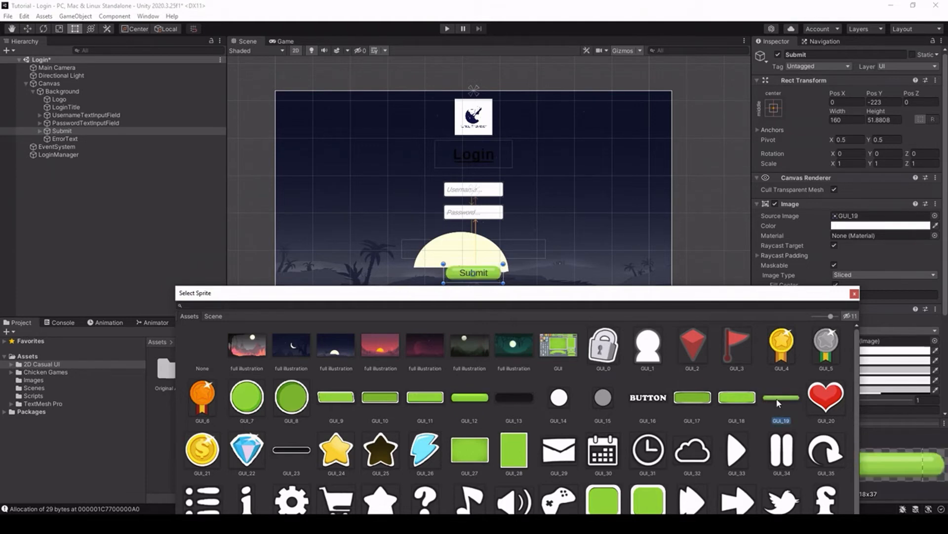
double_click(777, 400)
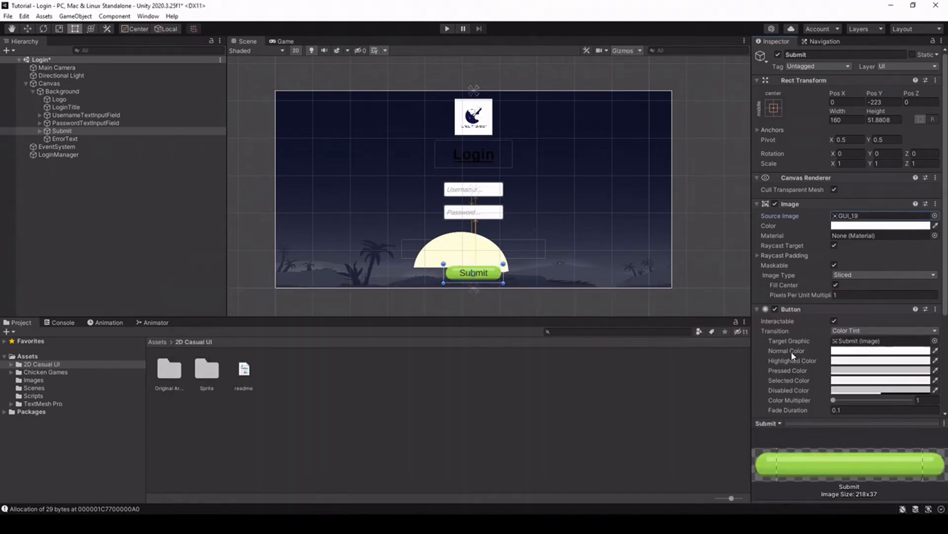
- Place the Submit button beside the input fields at about X 193, Y -46, and shift both fields left to about X -98
scroll(467, 278, "up", 2)
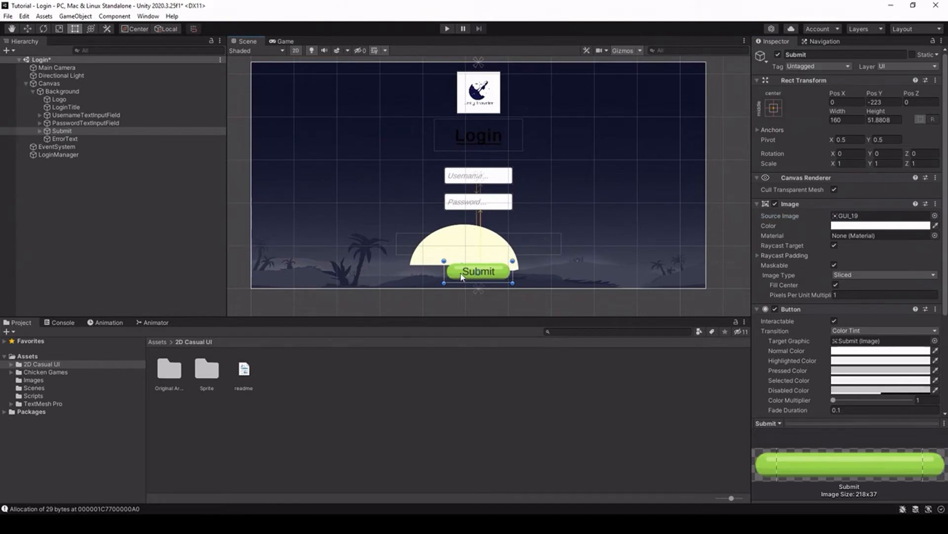
left_click_drag(461, 273, 546, 199)
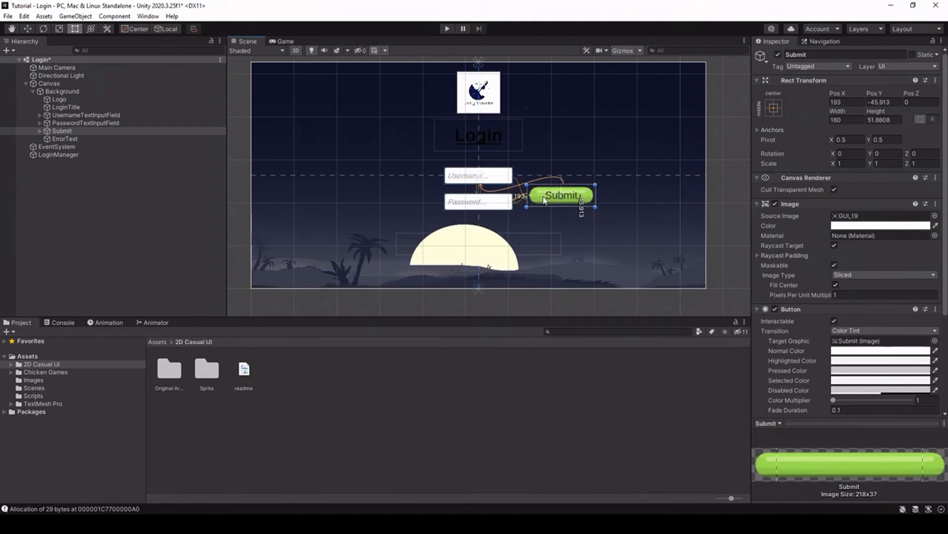
left_click(439, 175)
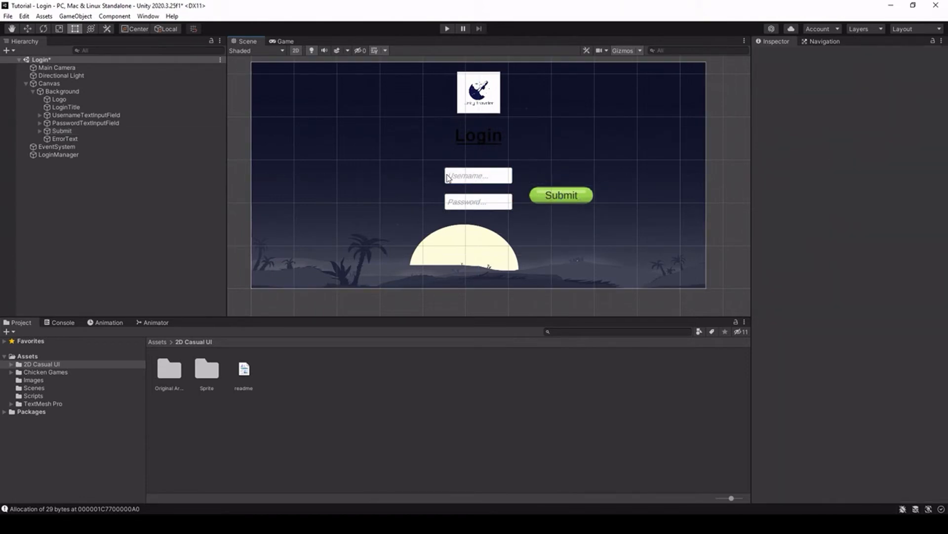
left_click(447, 177)
left_click_drag(447, 177, 405, 177)
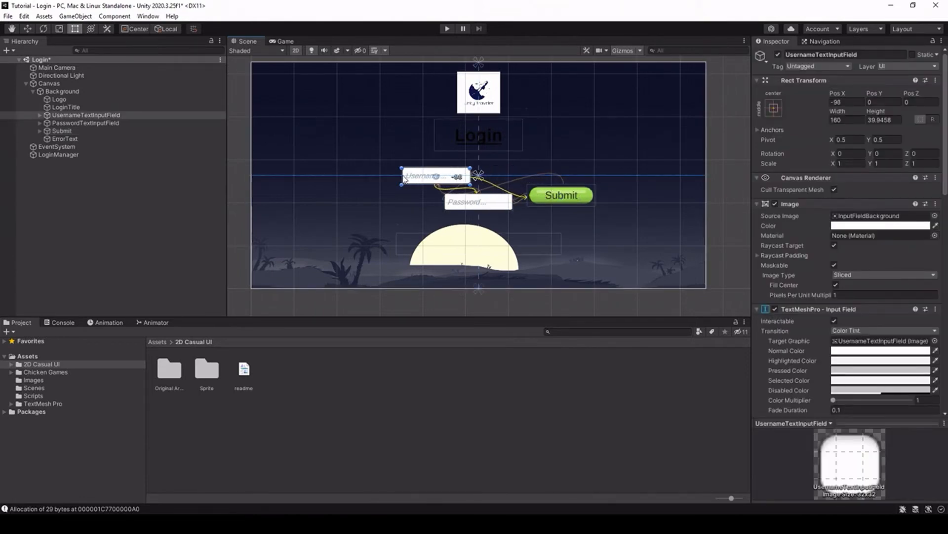
left_click(452, 206)
left_click_drag(455, 212, 408, 205)
- Move the Submit button closer to the input fields, to about X 130, Y -41, and check the layout in the Game view
left_click(541, 196)
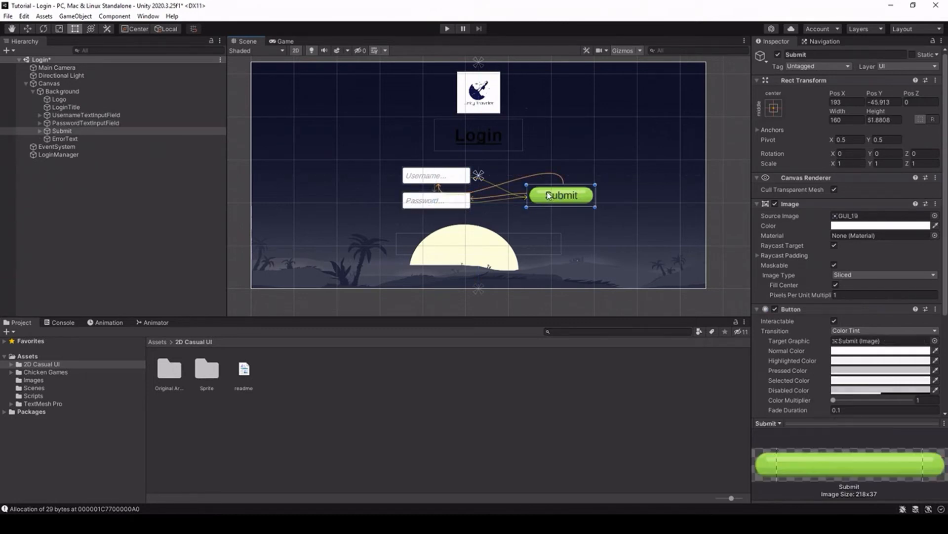
left_click_drag(541, 195, 514, 189)
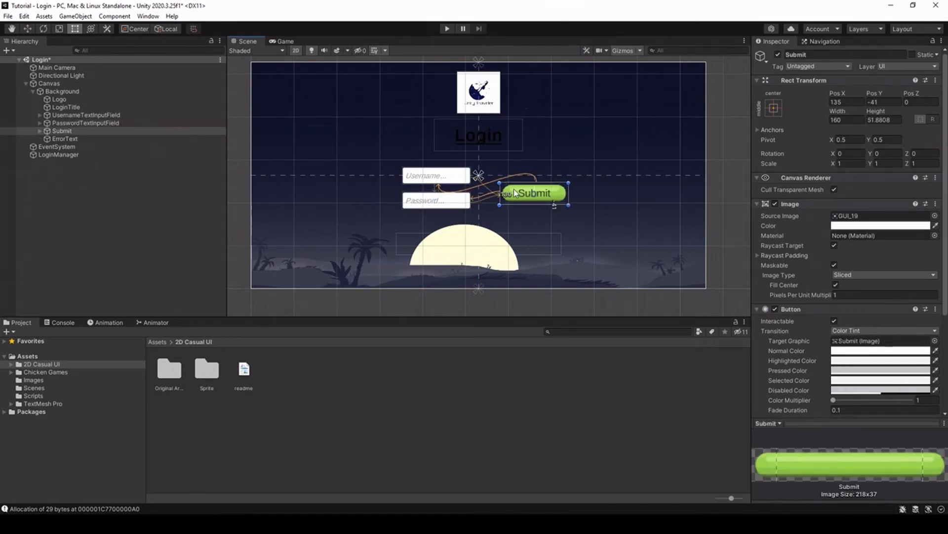
left_click(285, 41)
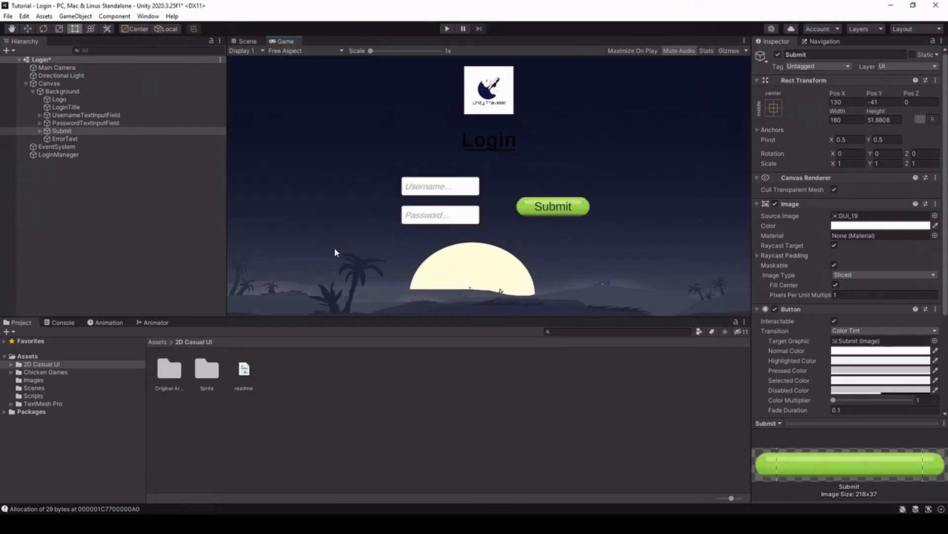
left_click(243, 41)
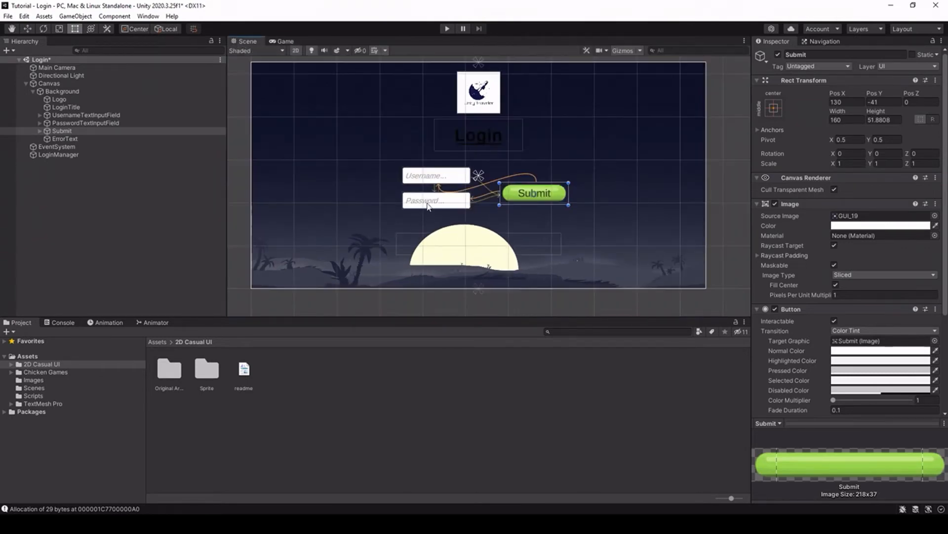
- Align both input fields at about X -104 with the password field at Y -61, and raise the Submit button to about Y -26
mouse_move(425, 202)
left_mouse_down()
mouse_move(408, 199)
mouse_move(408, 207)
mouse_move(411, 178)
mouse_move(416, 206)
left_mouse_up()
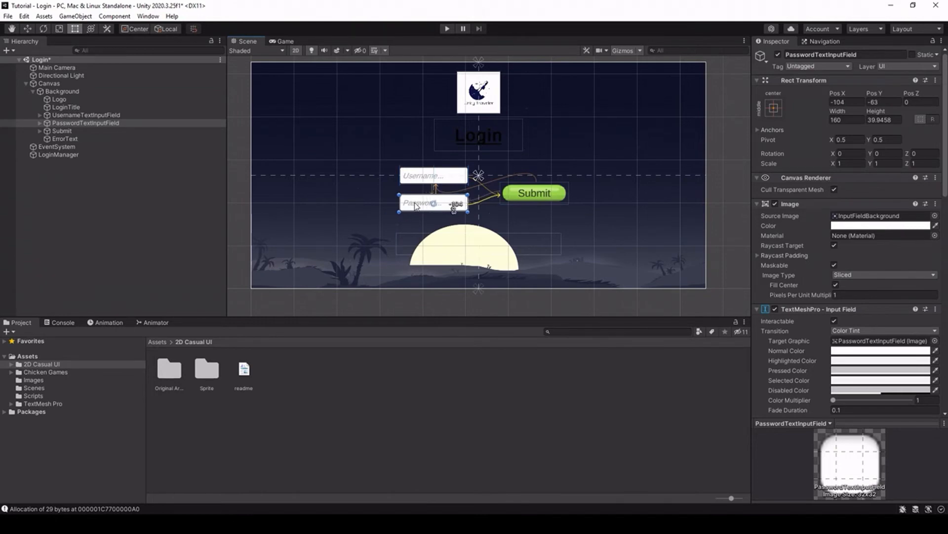
left_click_drag(416, 206, 416, 206)
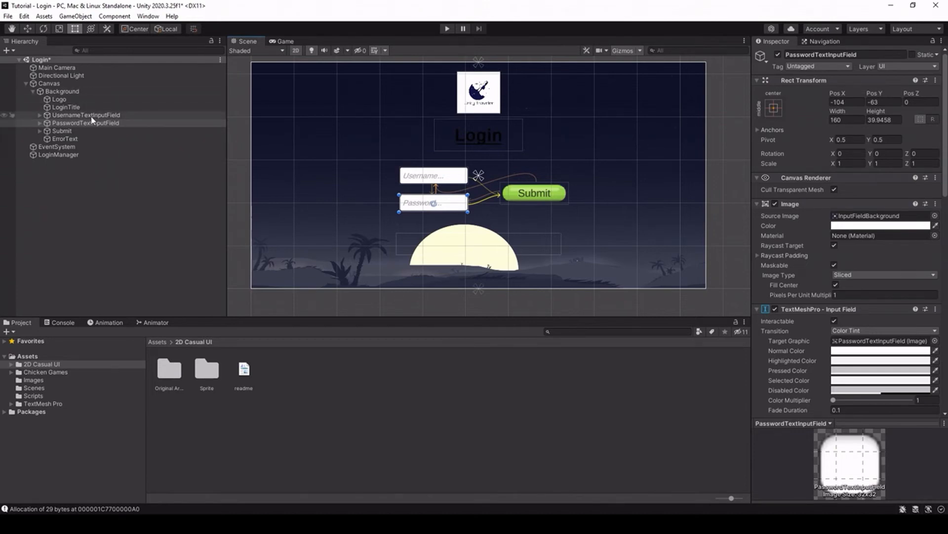
left_click_drag(410, 206, 412, 208)
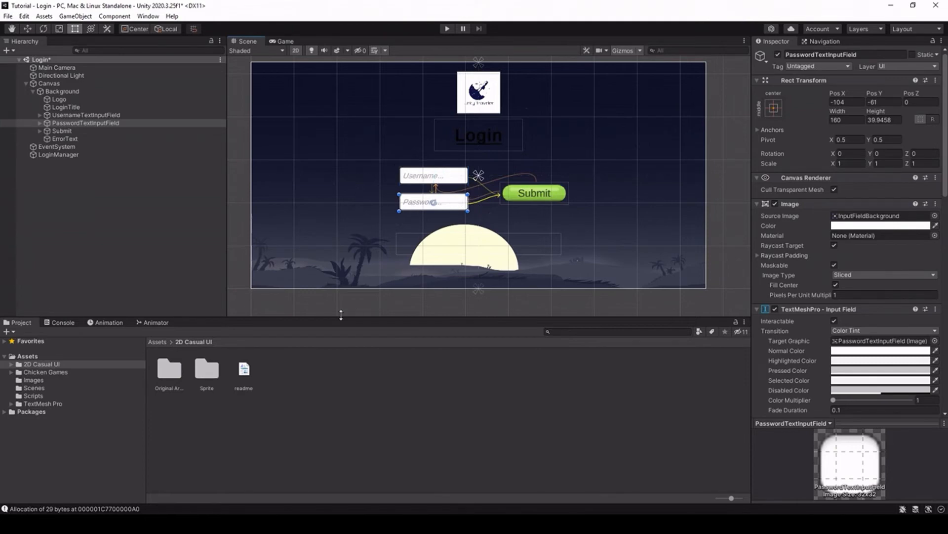
left_click(323, 314)
left_click(524, 193)
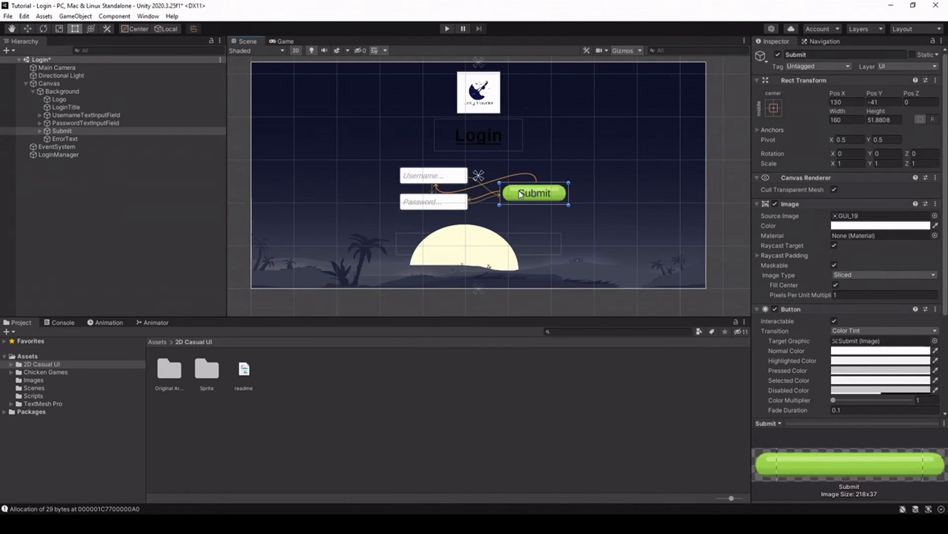
left_click_drag(521, 190, 519, 187)
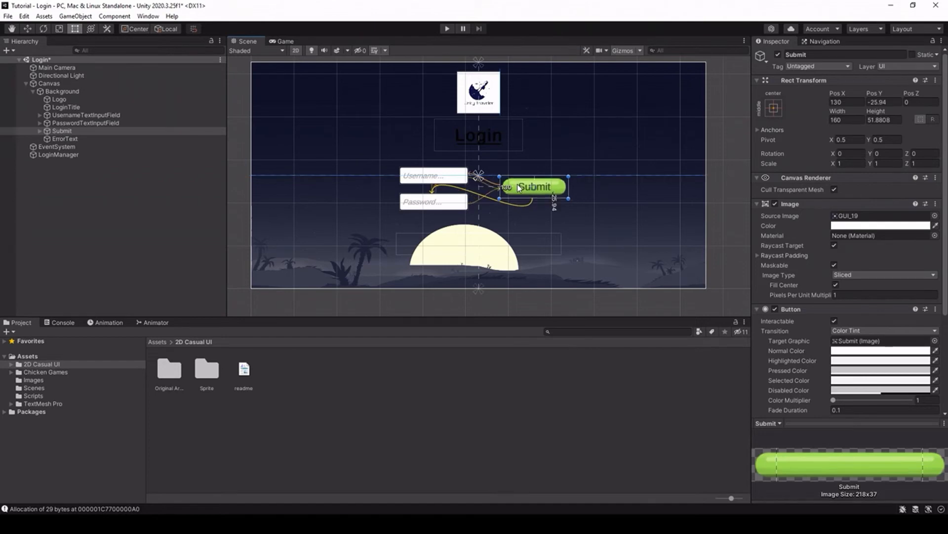
- Try spacing the input fields farther apart, with the username field at about Y 20, and check them in the Game view
left_click_drag(409, 204, 409, 168)
left_click(409, 177)
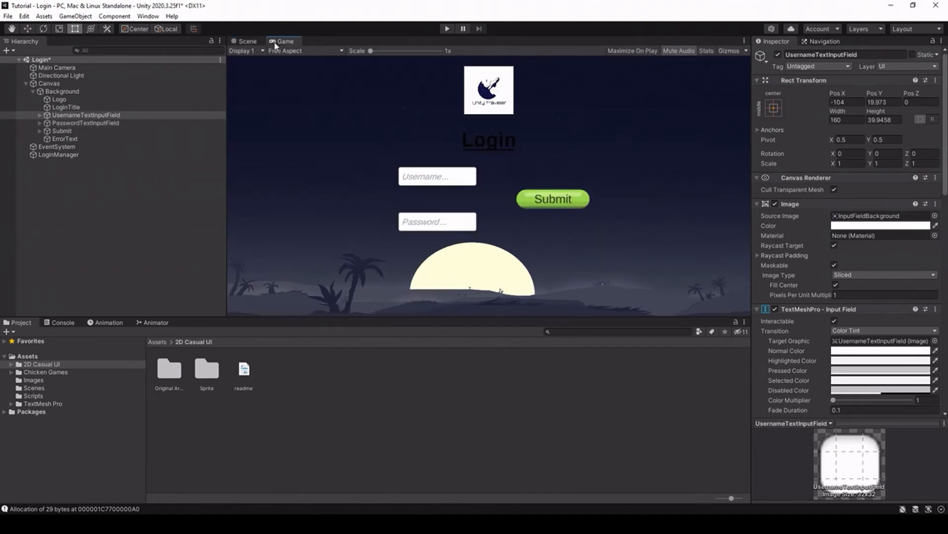
left_click(276, 43)
left_click(247, 42)
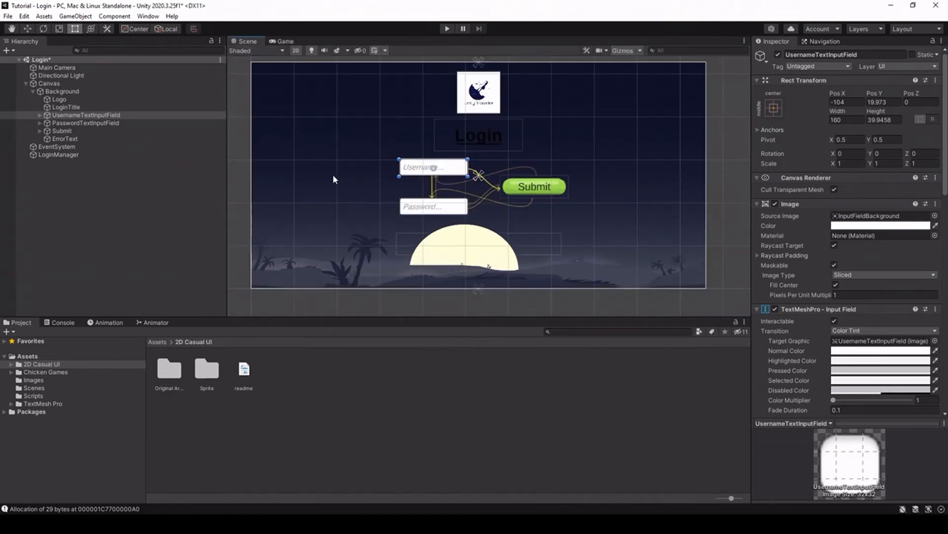
- Bring the input fields closer together by raising the password field and lowering the username field to about Y 0, and check the Game view
left_click_drag(409, 203, 408, 177)
left_click(409, 168)
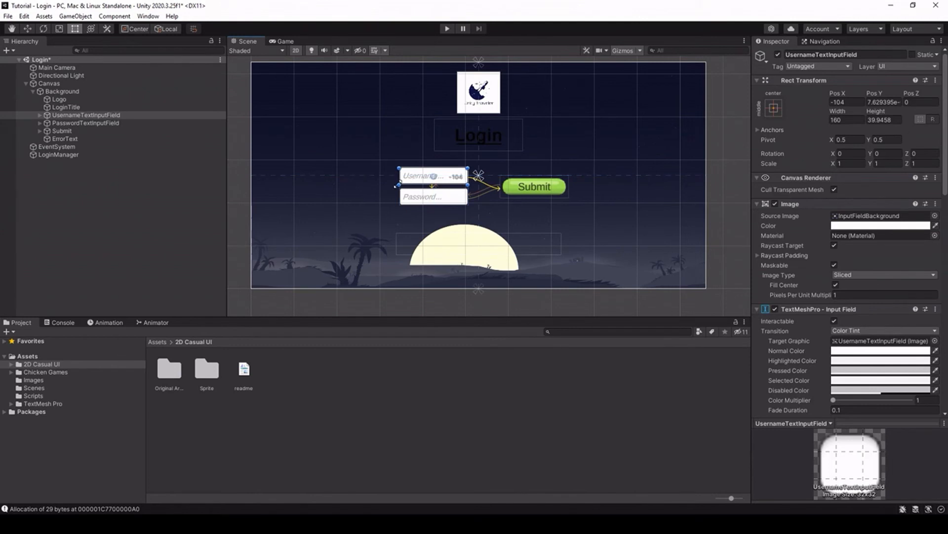
left_click(284, 41)
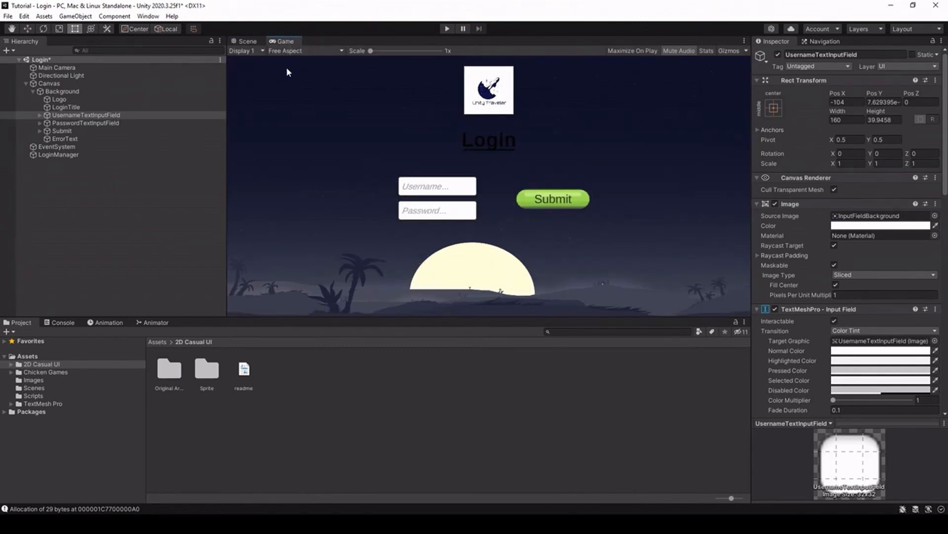
- Try a Pixels Per Unit Multiplier of 4.24 on the Submit button's image and check it in the Game view
left_click(248, 41)
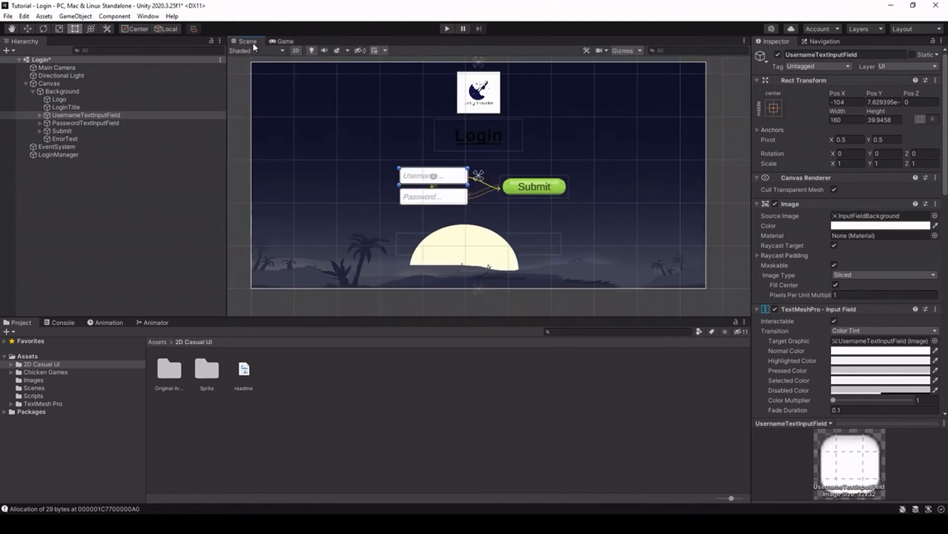
scroll(514, 247, "up", 2)
left_click(521, 182)
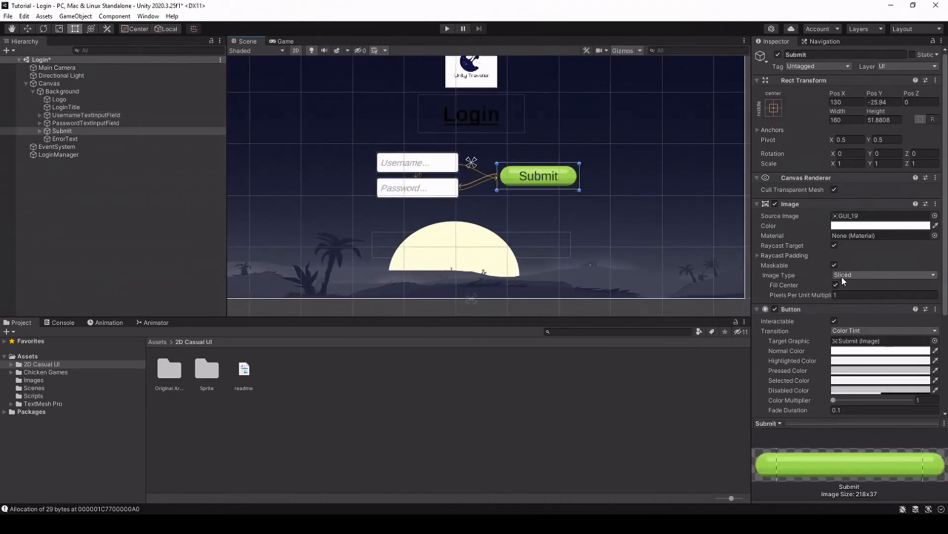
left_click(844, 295)
left_click_drag(821, 299, 884, 298)
left_click(281, 41)
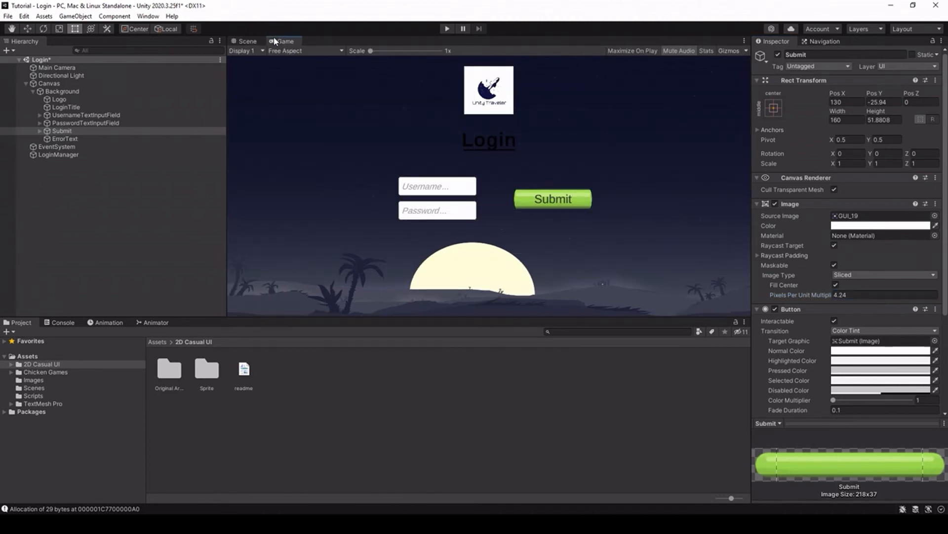
left_click(246, 41)
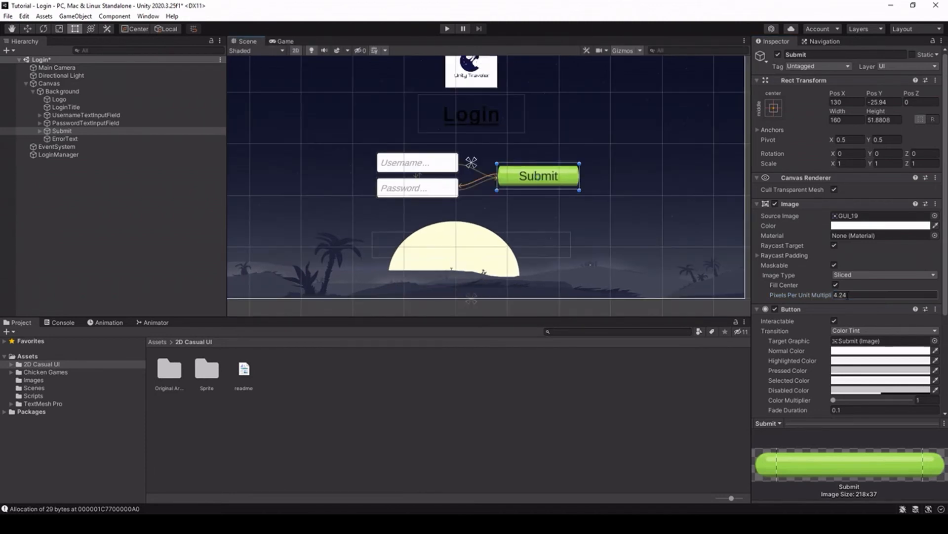
- Set the Submit button image's Pixels Per Unit Multiplier back to 1
left_click(827, 294)
type("4")
key("BackSpace")
type("1")
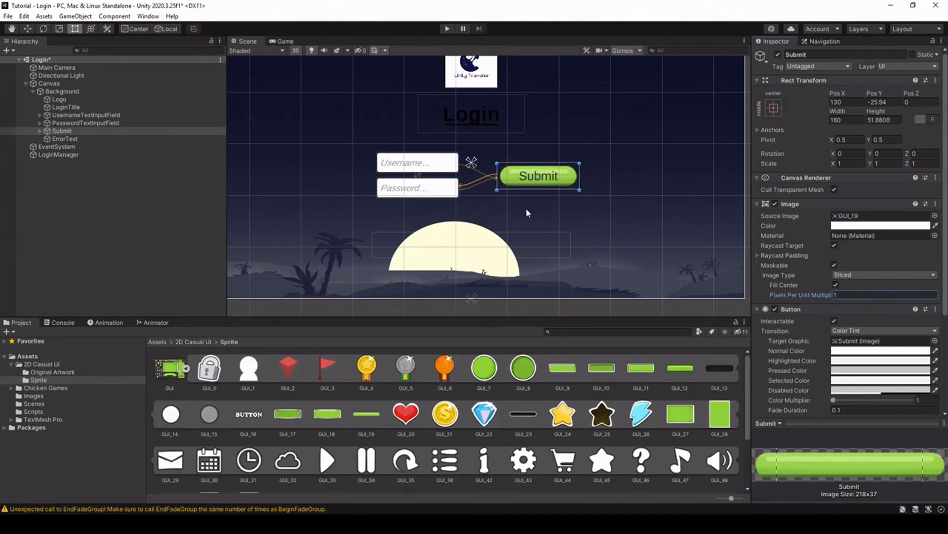
- Change the Login title's vertex color to white (FFFFFF) and check it in the Game view
scroll(526, 213, "down", 2)
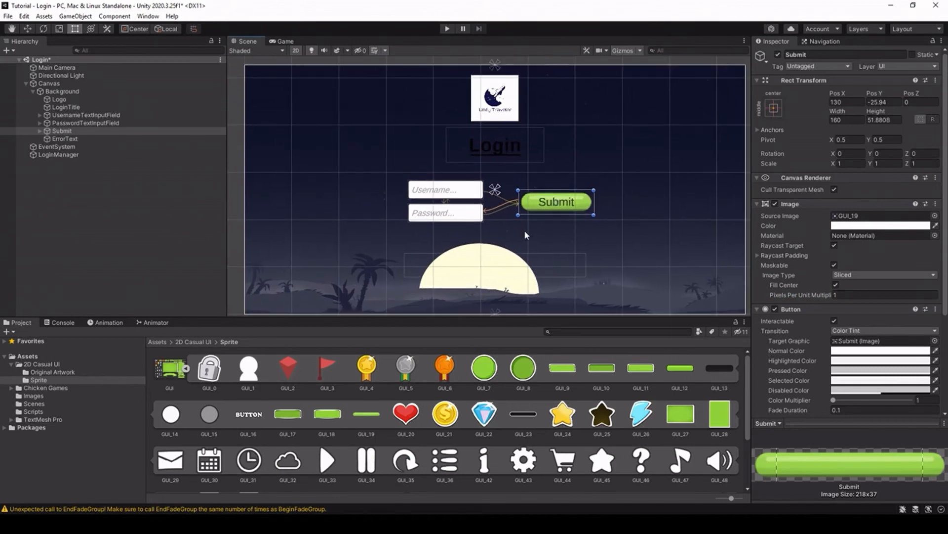
middle_click_drag(525, 234, 536, 229)
left_click(492, 138)
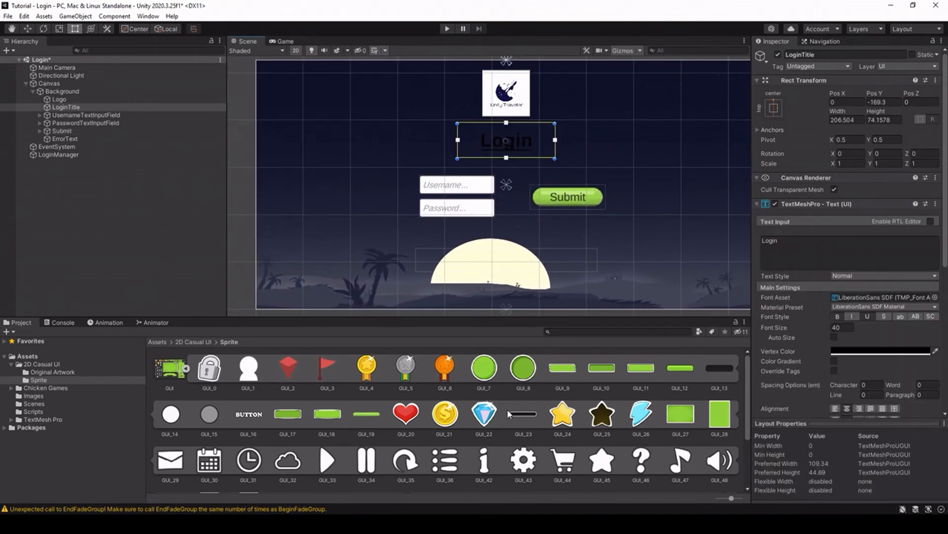
scroll(424, 424, "down", 3)
scroll(424, 424, "up", 3)
left_click(860, 351)
left_click(862, 326)
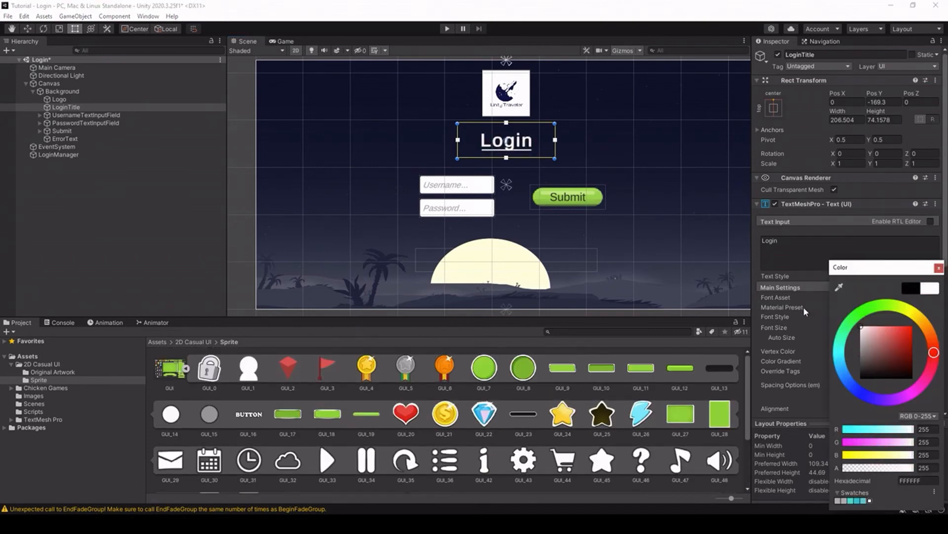
left_click(937, 268)
left_click(278, 41)
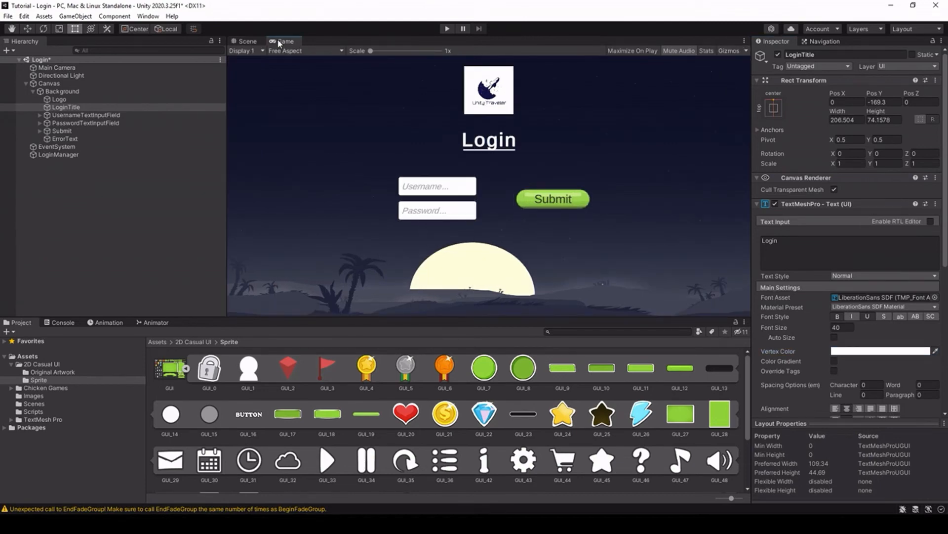
left_click(260, 41)
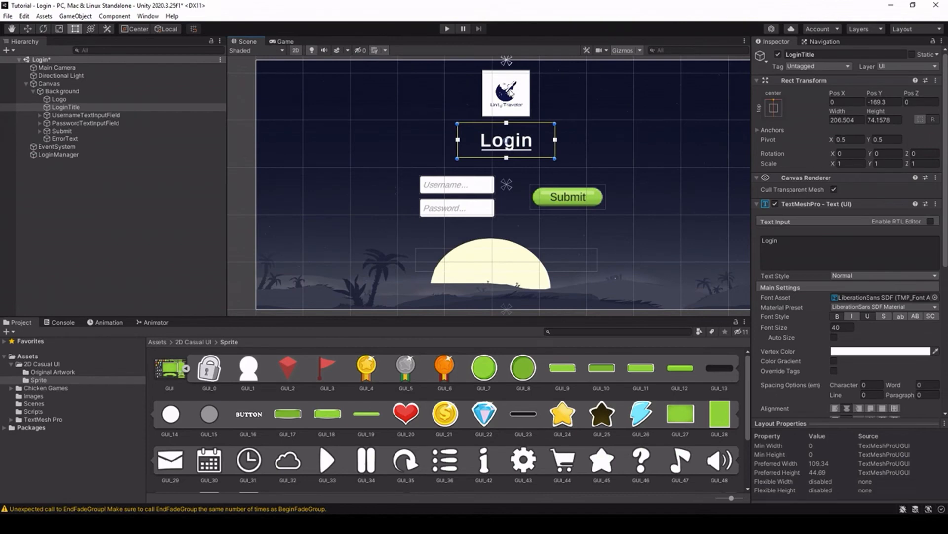
left_click(279, 41)
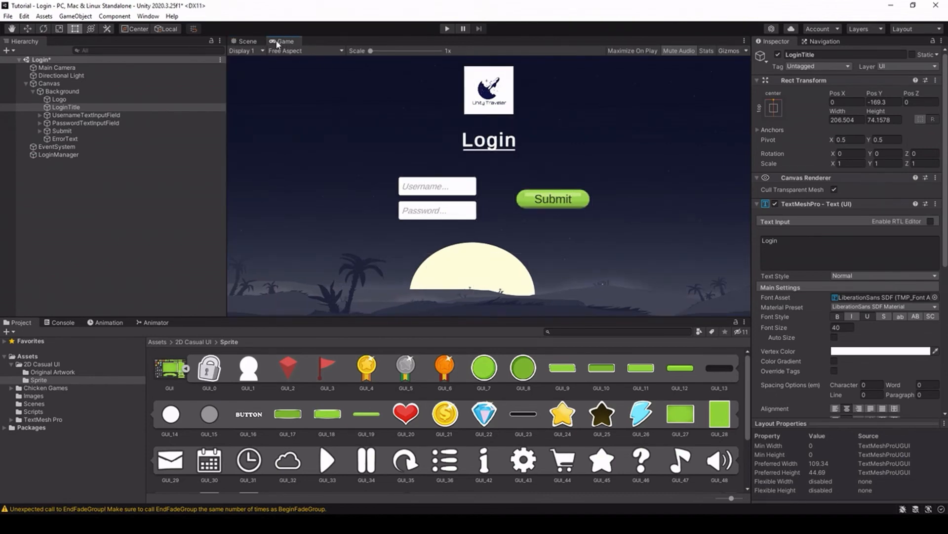
left_click(246, 41)
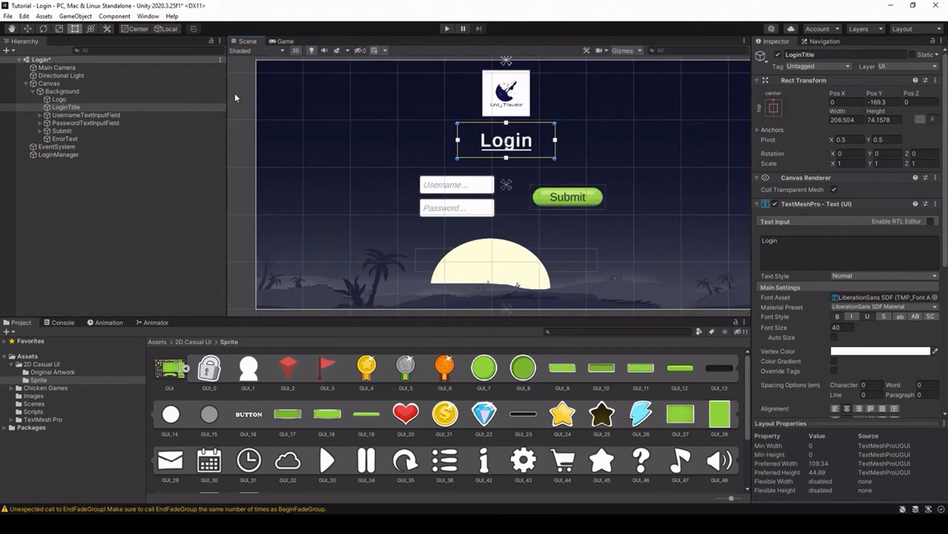
- Collapse the Canvas hierarchy, save the Login scene and open the LoggedIn scene
left_click(26, 83)
left_click(105, 233)
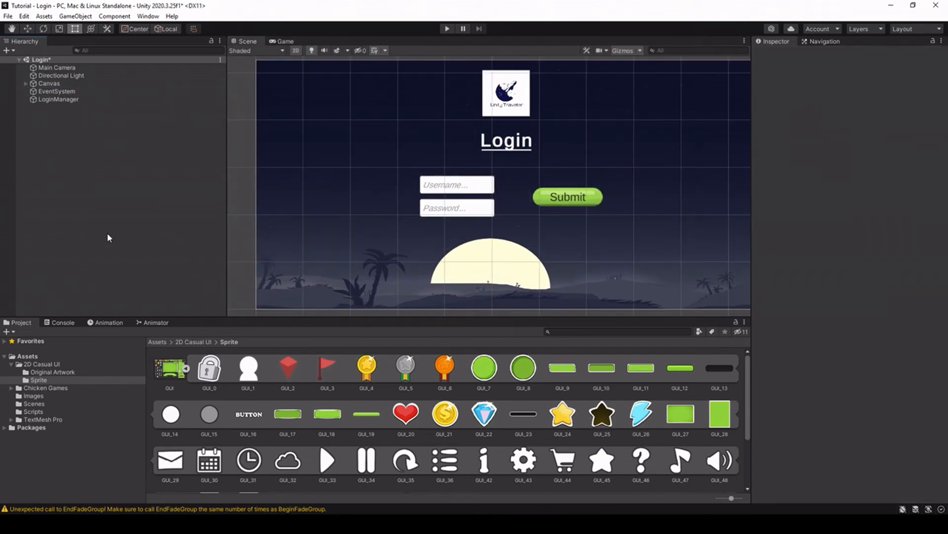
key("ctrl+s")
left_click(31, 405)
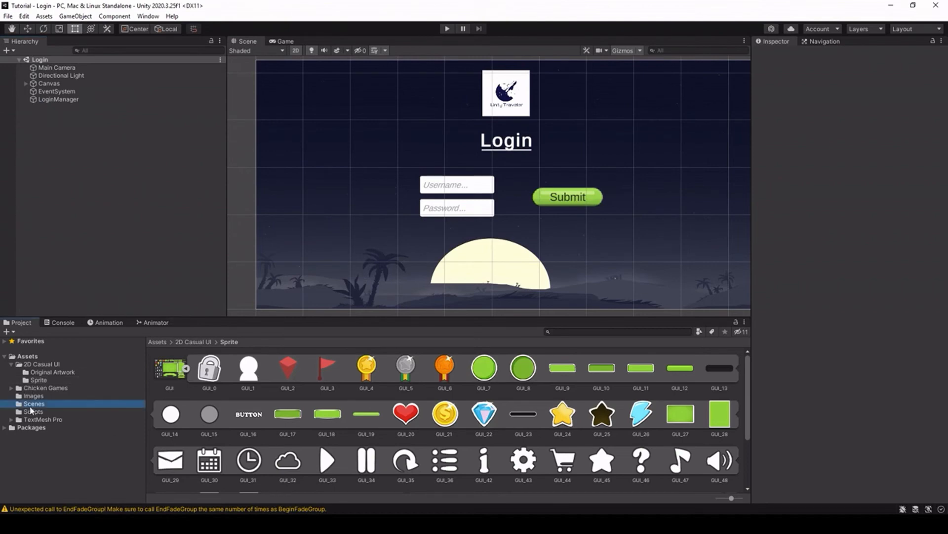
double_click(170, 370)
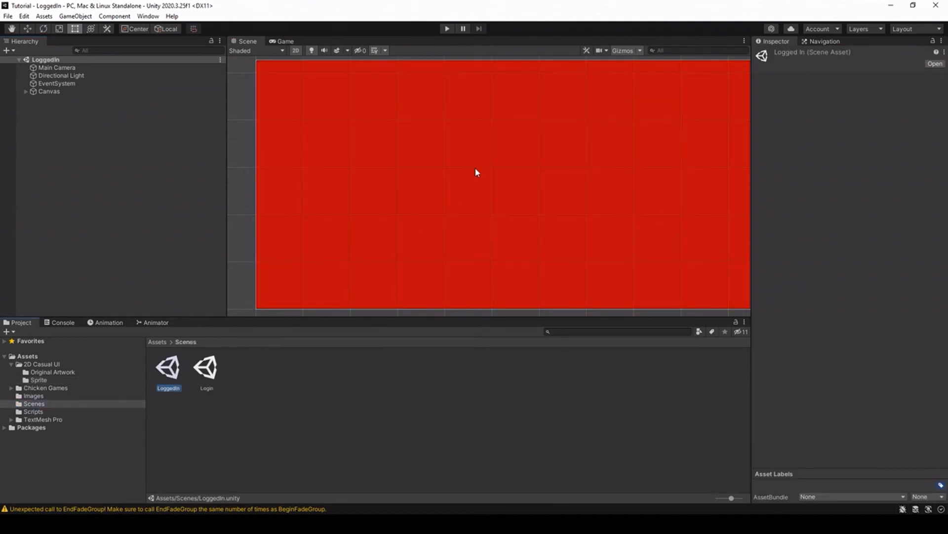
- Set the image color of the LoggedIn scene's Background to white (FFFFFF)
left_click(508, 162)
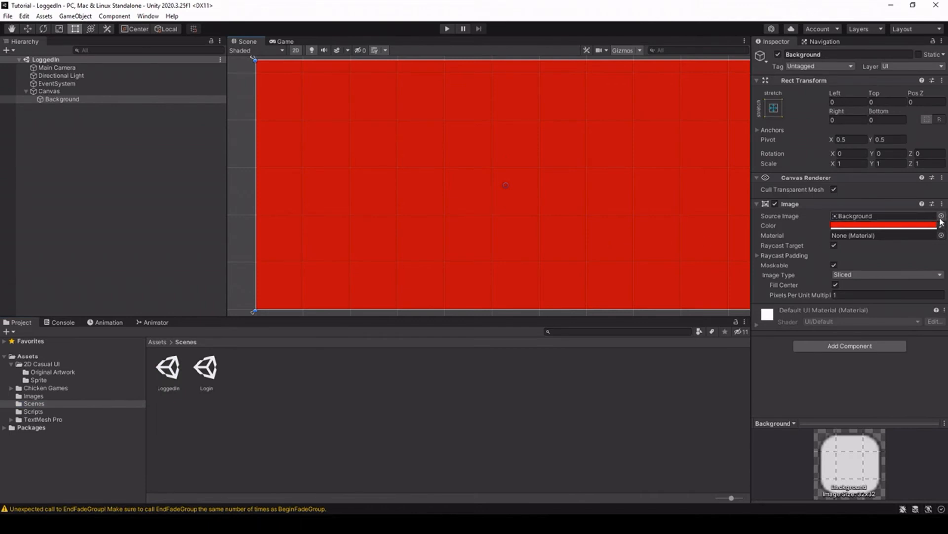
left_click(882, 225)
left_click_drag(875, 298, 862, 279)
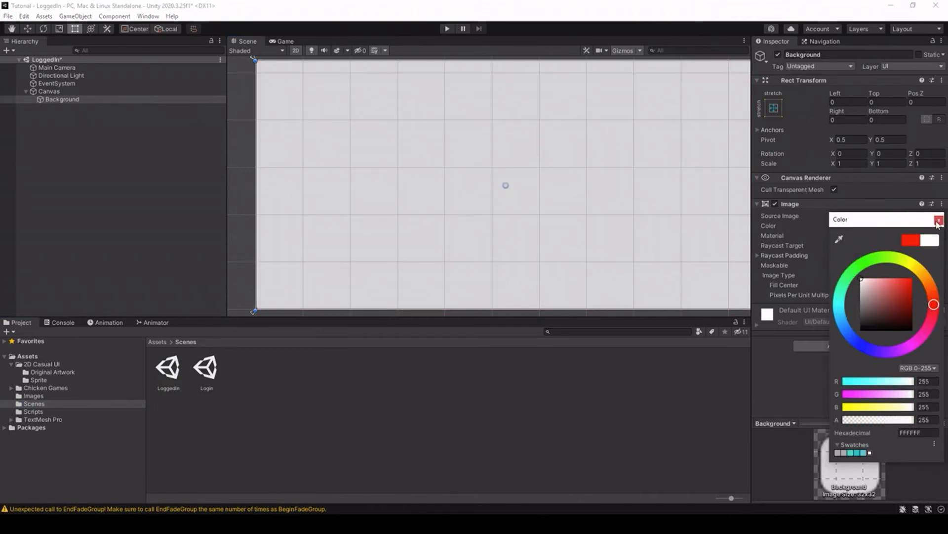
left_click(939, 220)
- Assign the illustration 2 sprite as the Background's source image
left_click(942, 215)
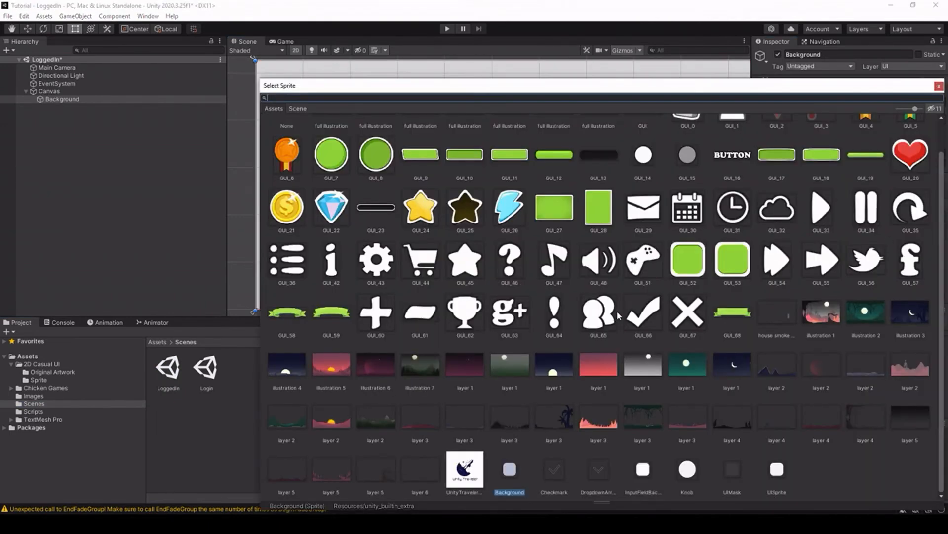
left_click(691, 370)
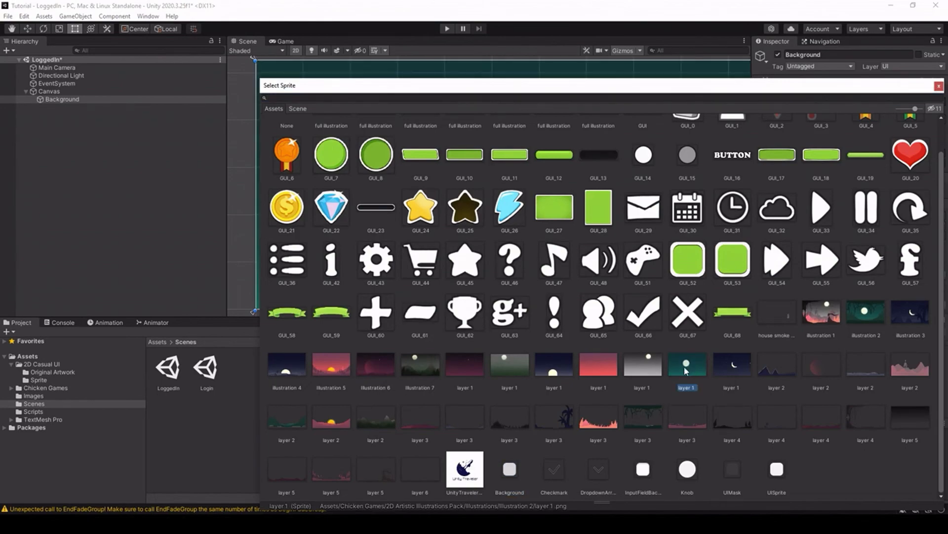
left_click_drag(588, 85, 496, 117)
left_click(772, 339)
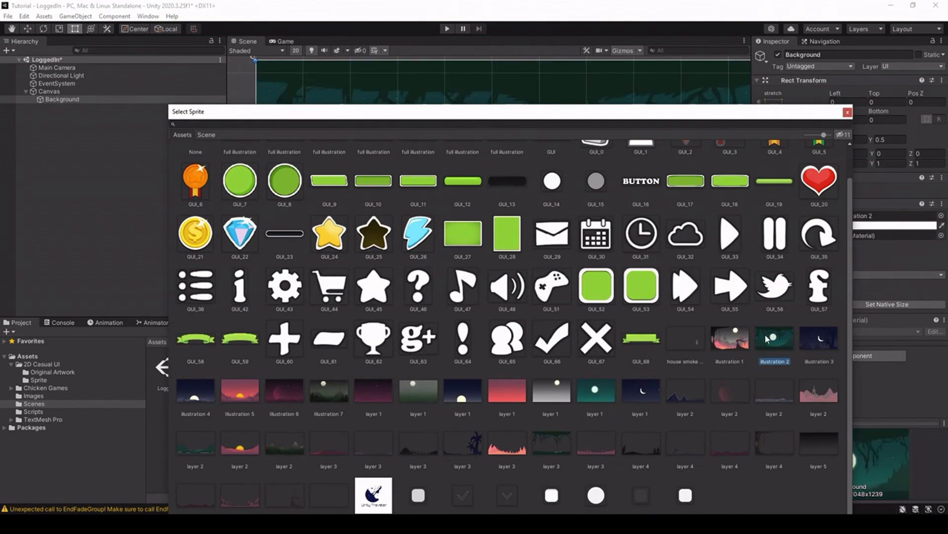
left_click(847, 113)
scroll(509, 226, "down", 4)
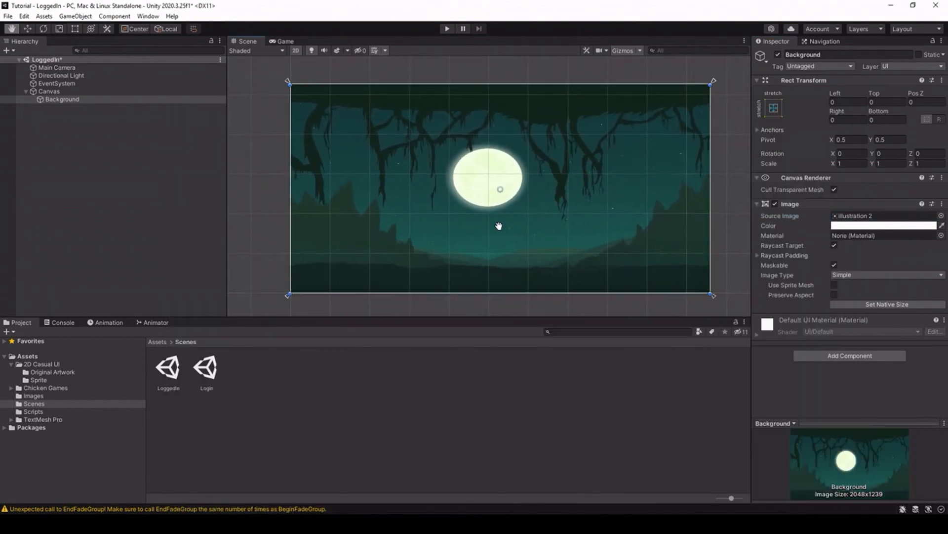
- Try Preserve Aspect on the Background image, switch it off again and check the background in the Game view
left_click(834, 295)
left_click(833, 295)
left_click(279, 41)
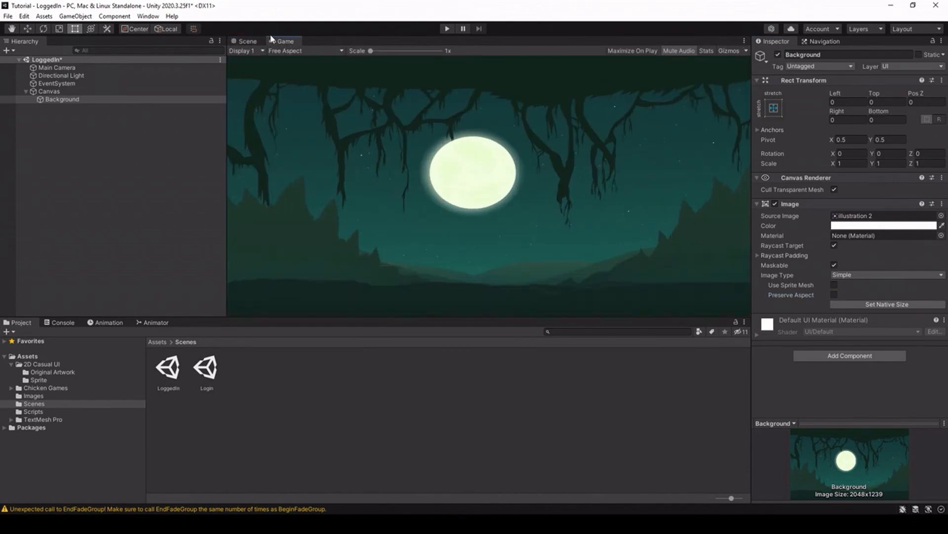
left_click(248, 41)
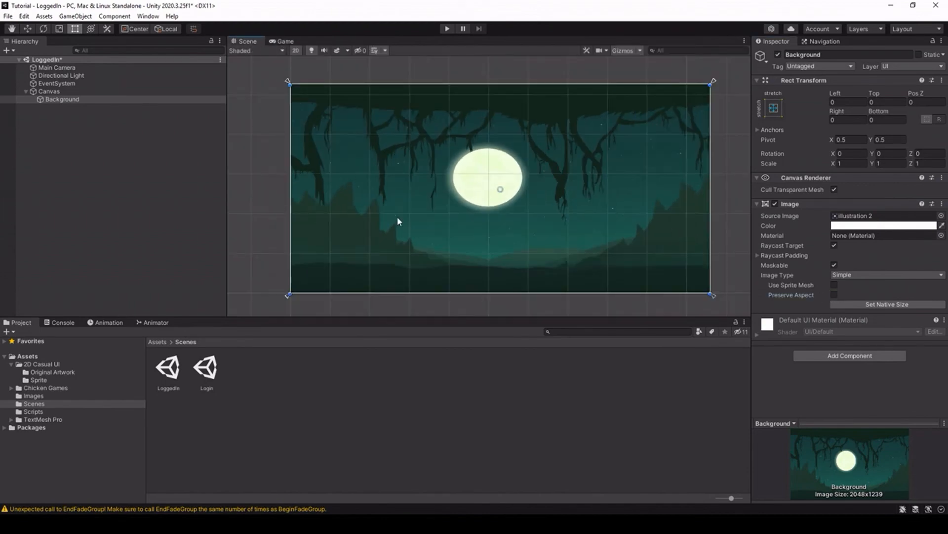
- Save the LoggedIn scene, collapse its Canvas and reopen the Login scene
left_click(176, 201)
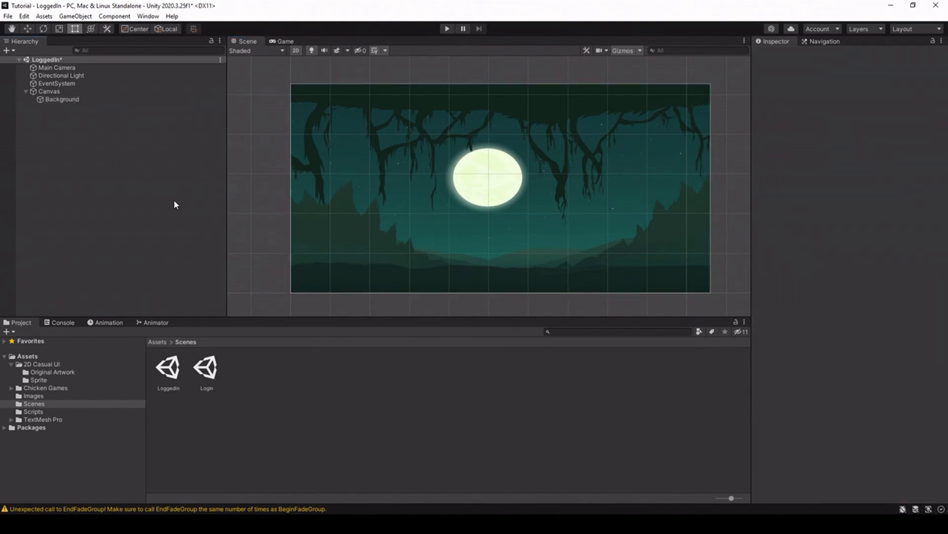
key("ctrl+s")
left_click(26, 91)
double_click(205, 366)
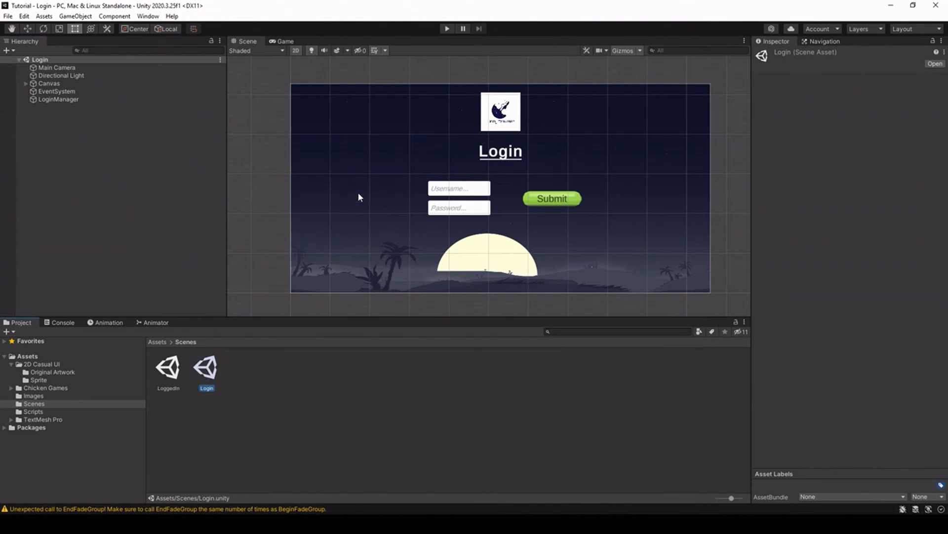
- Test the login in Play mode by entering the username and password and submitting them, and stop playing once done
left_click(448, 29)
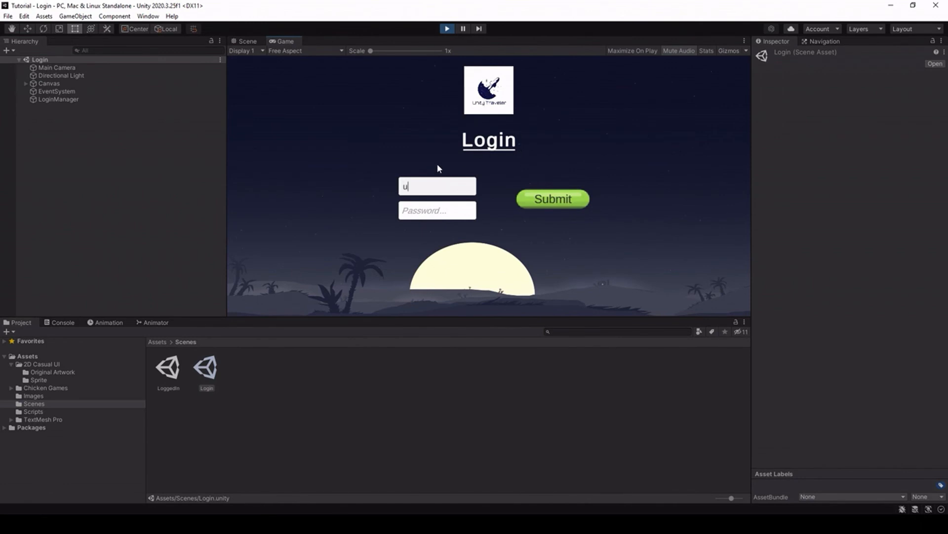
type("me")
left_click(409, 211)
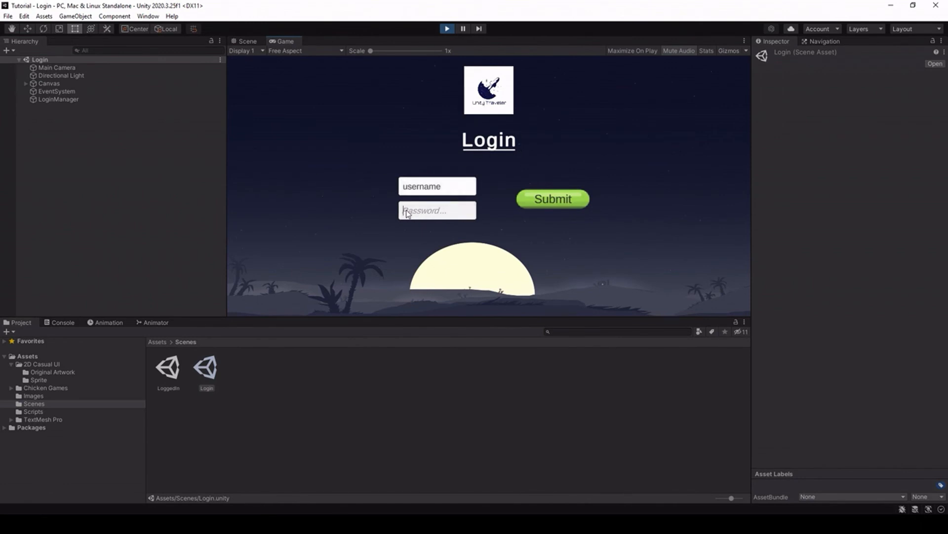
type("password")
left_click(547, 209)
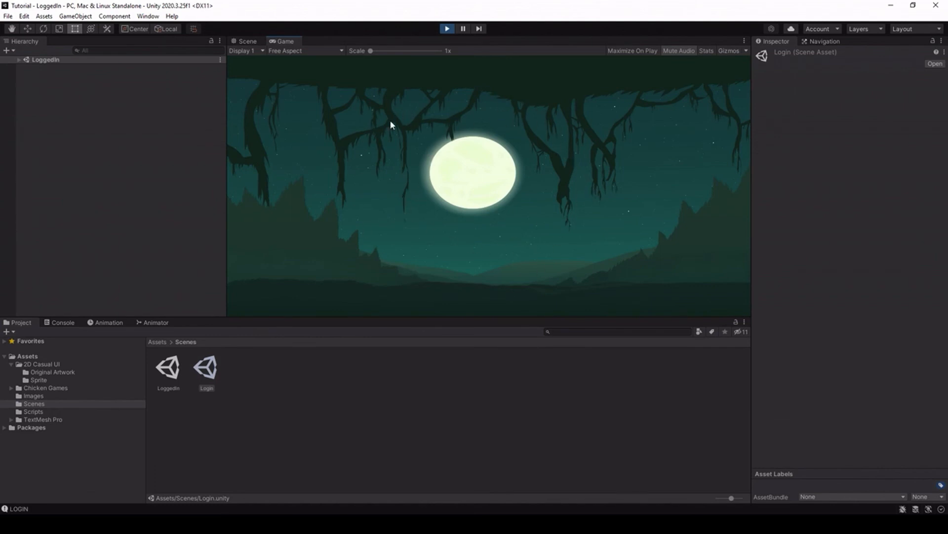
left_click(447, 28)
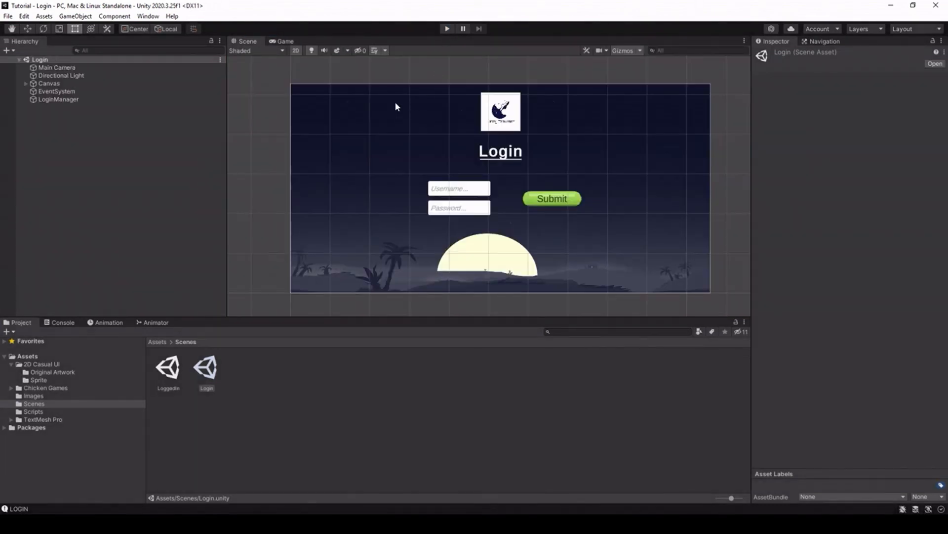